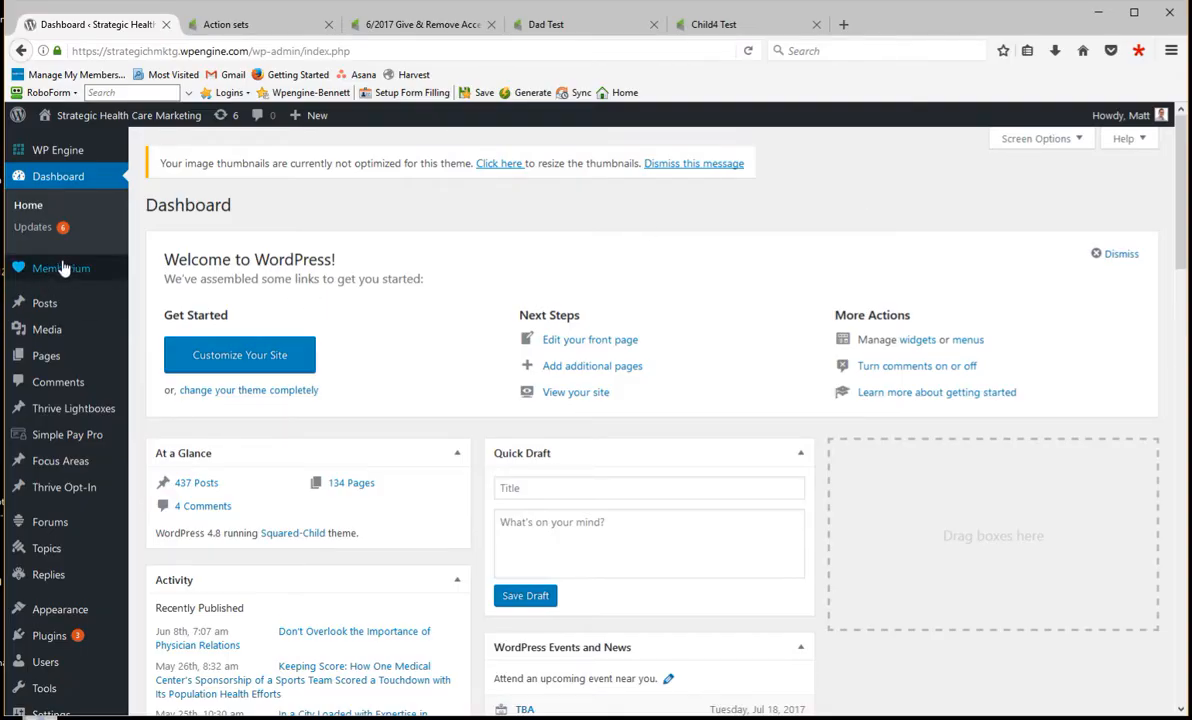
- Open Memberium's Umbrella Accounts settings and compare the child actionsets with the action sets listed in Infusionsoft
mouse_move(22, 270)
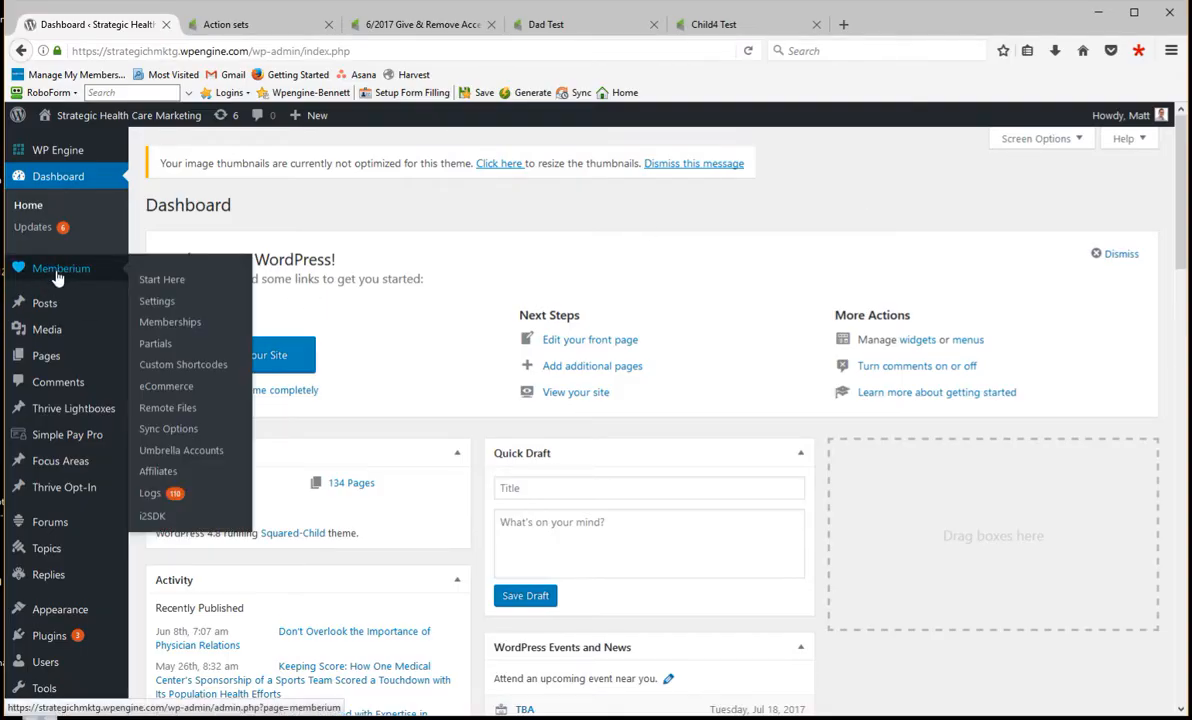
left_click(182, 451)
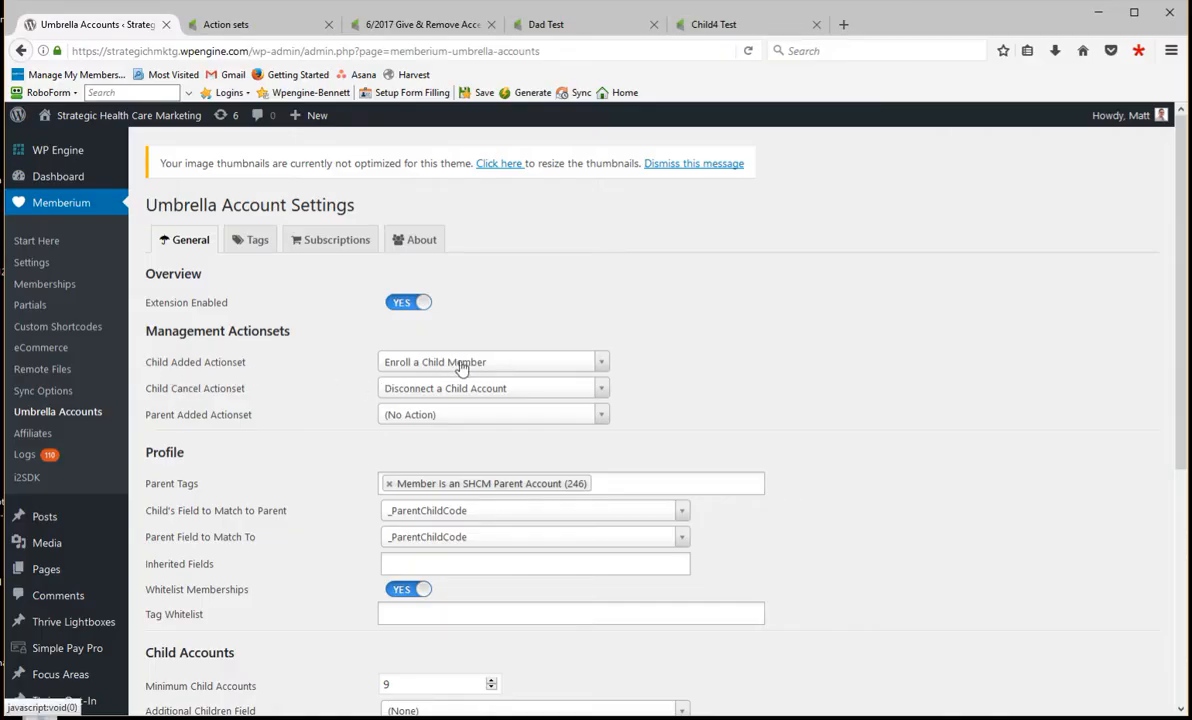
left_click(243, 30)
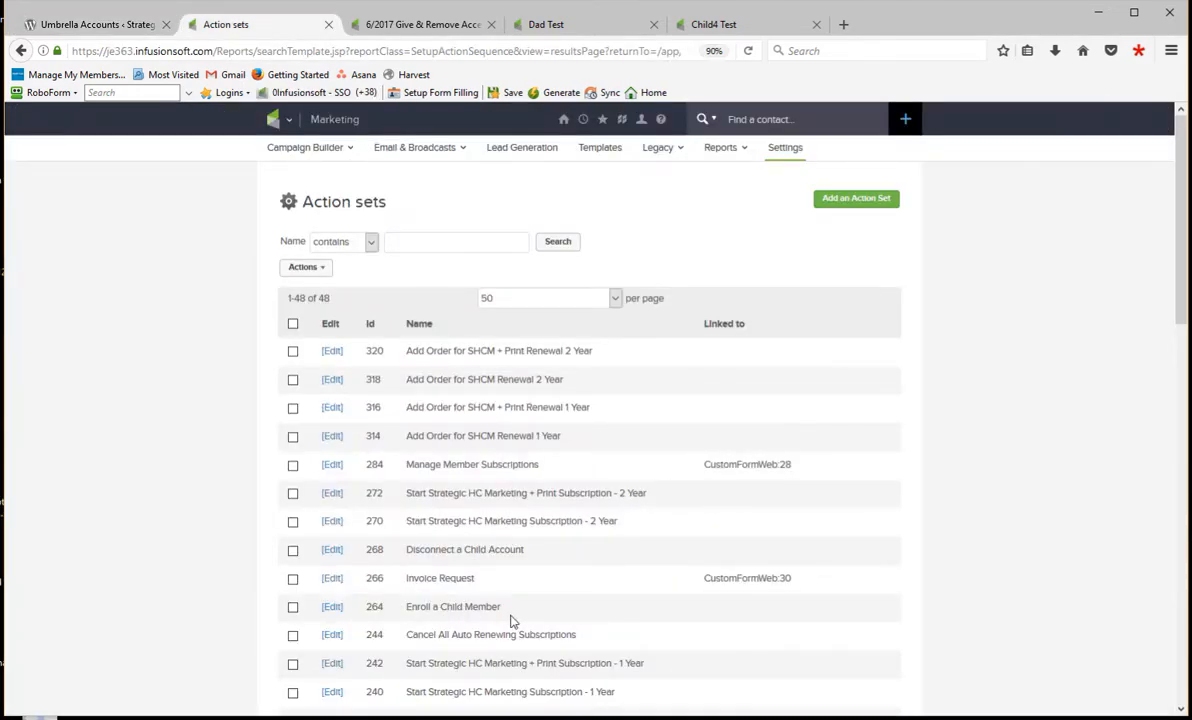
left_click_drag(520, 608, 424, 603)
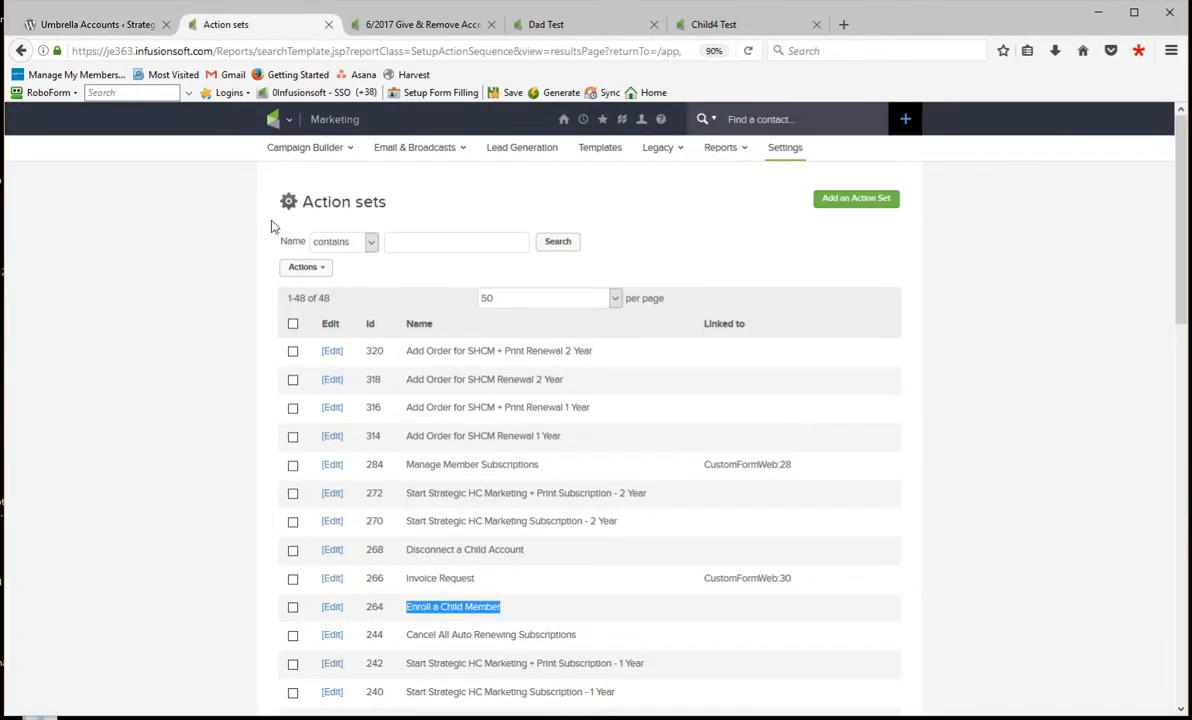
left_click(90, 26)
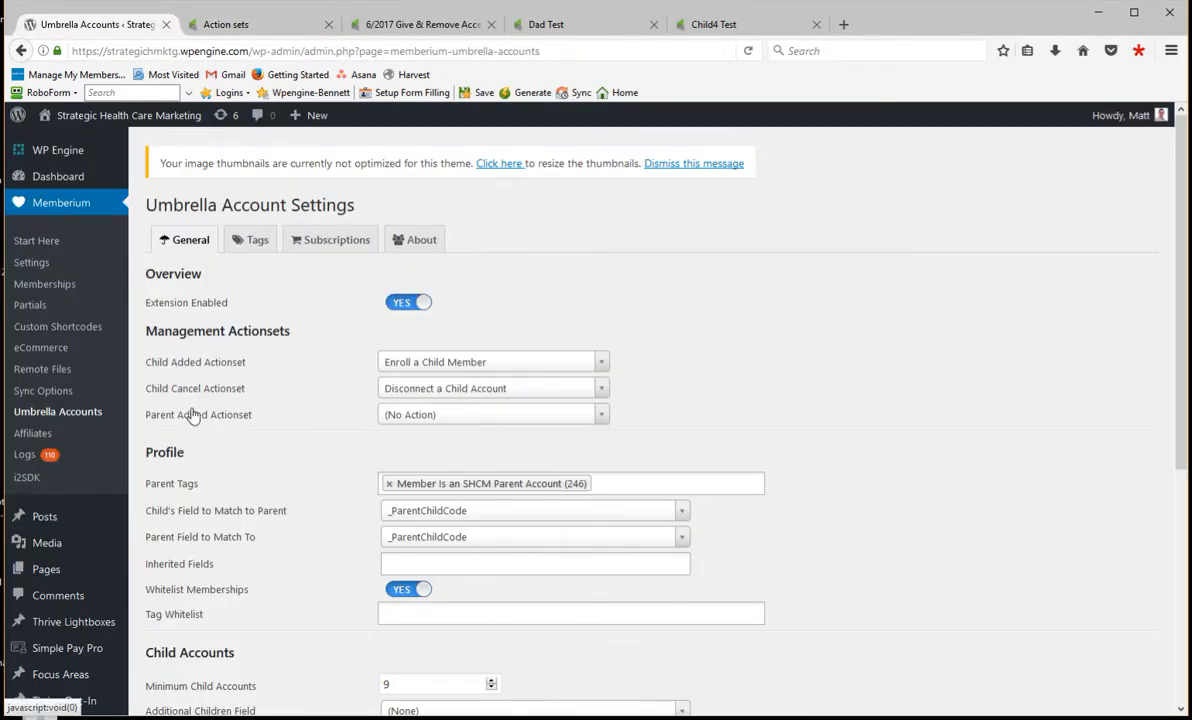
left_click(245, 25)
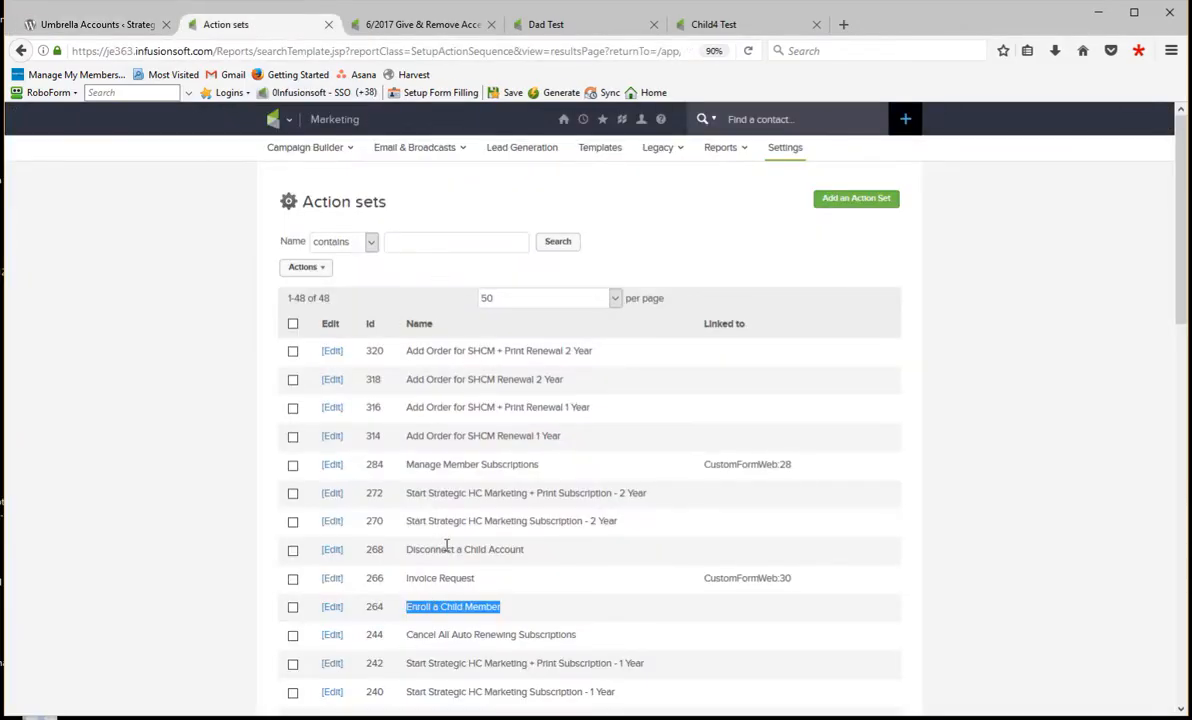
left_click(110, 27)
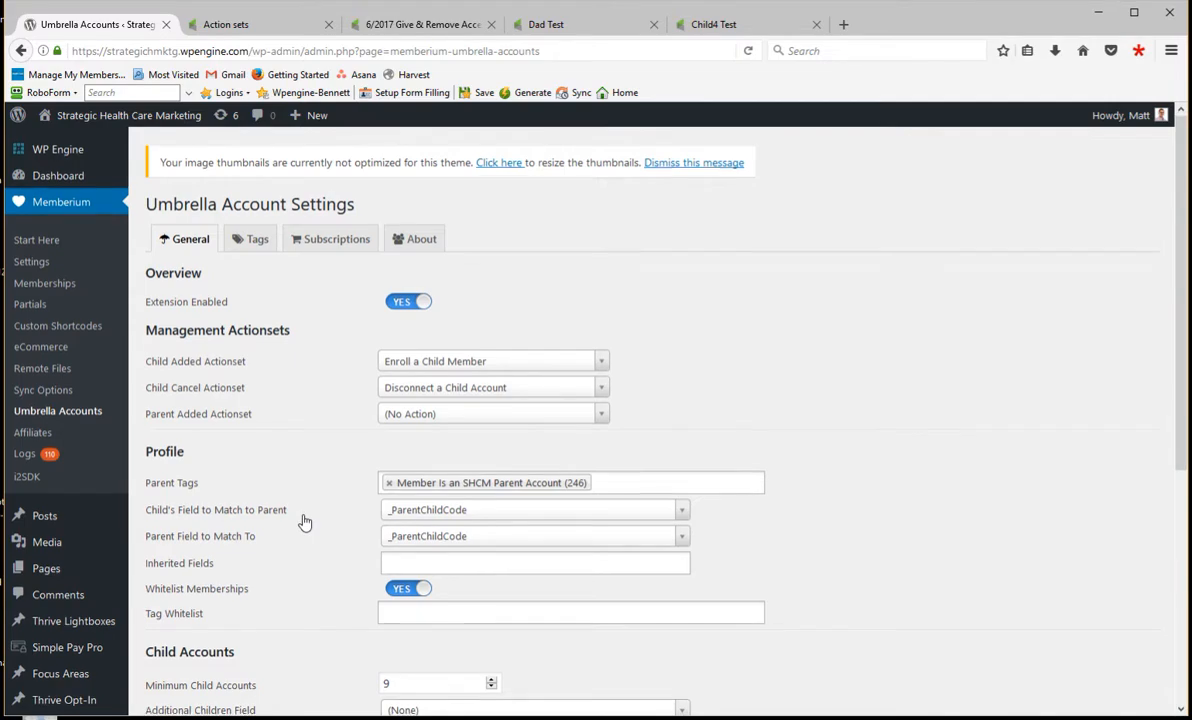
- Examine the Profile, Child Accounts and Performance settings of the umbrella accounts, including the Parent Cache TTL
scroll(304, 521, "down", 2)
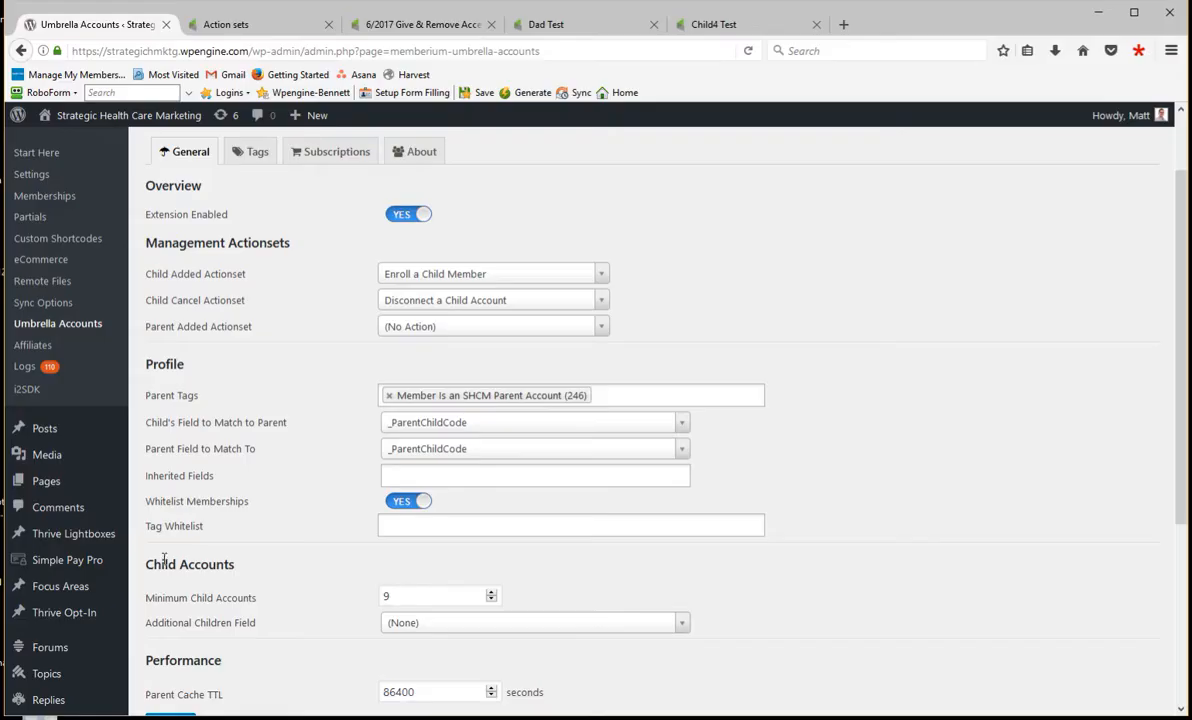
scroll(227, 567, "down", 4)
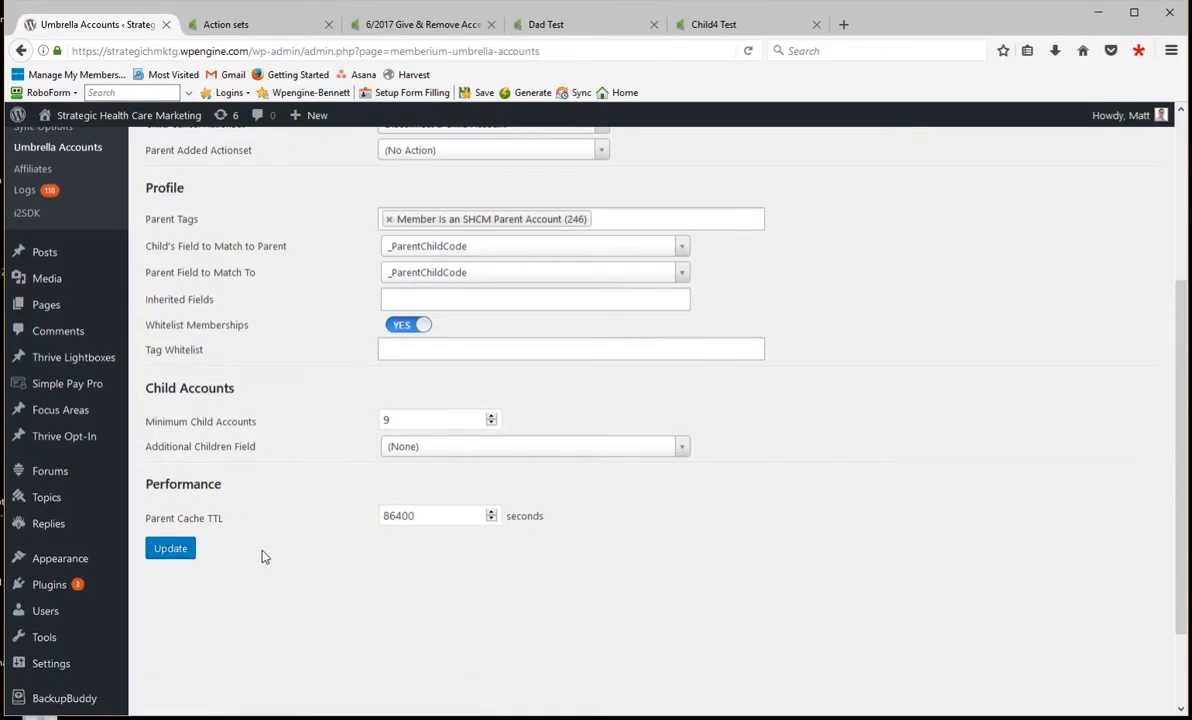
double_click(420, 518)
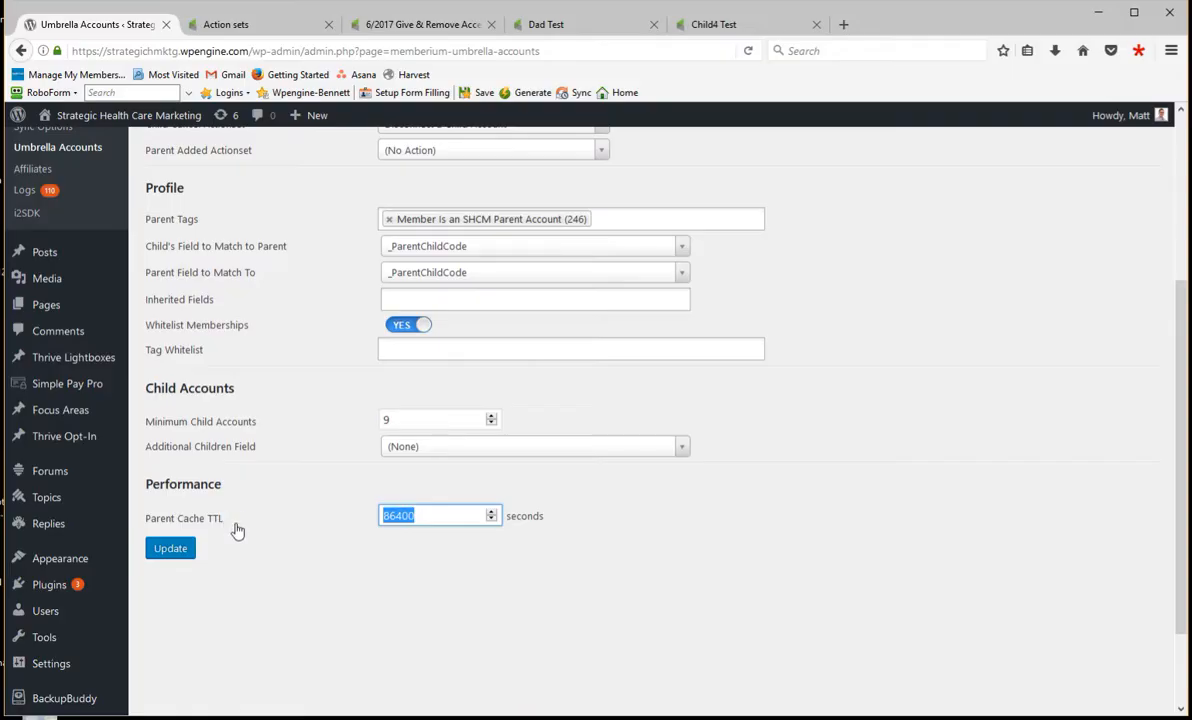
left_click(362, 534)
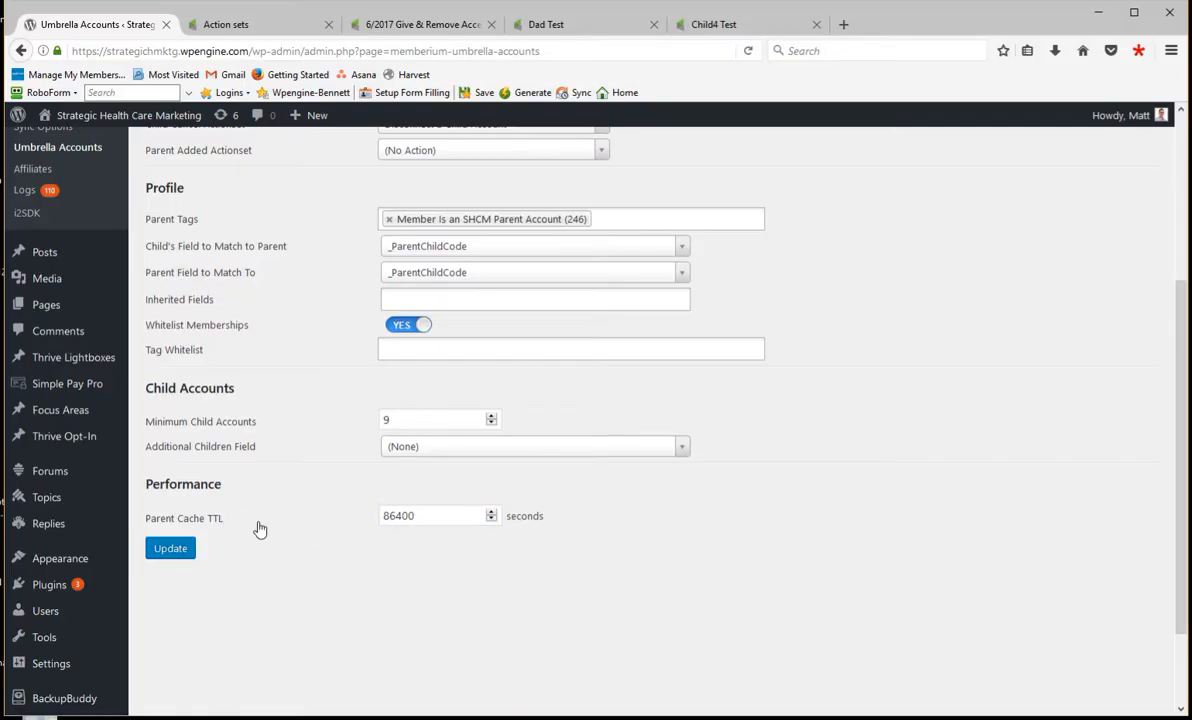
scroll(258, 527, "up", 4)
scroll(290, 606, "up", 2)
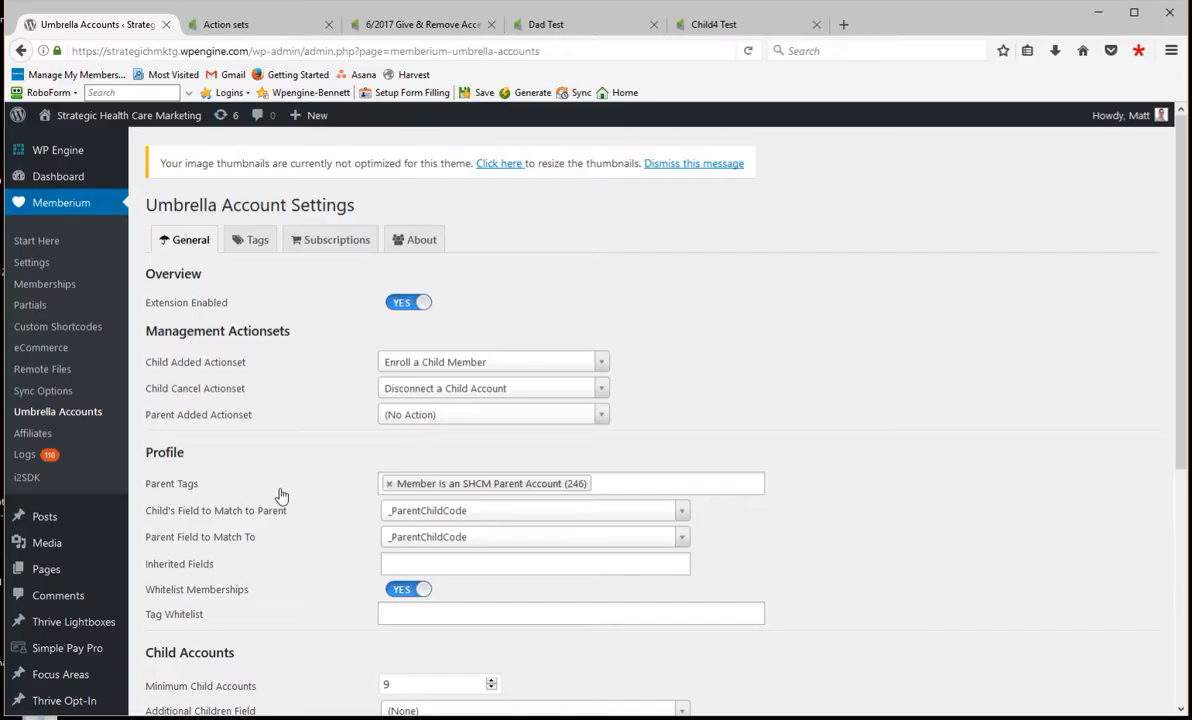
scroll(285, 503, "down", 5)
scroll(287, 506, "up", 5)
scroll(258, 681, "down", 5)
scroll(322, 569, "up", 5)
- Review which tags the Enroll a Child Member and Disconnect a Child Account action sets apply in Infusionsoft
left_click(255, 28)
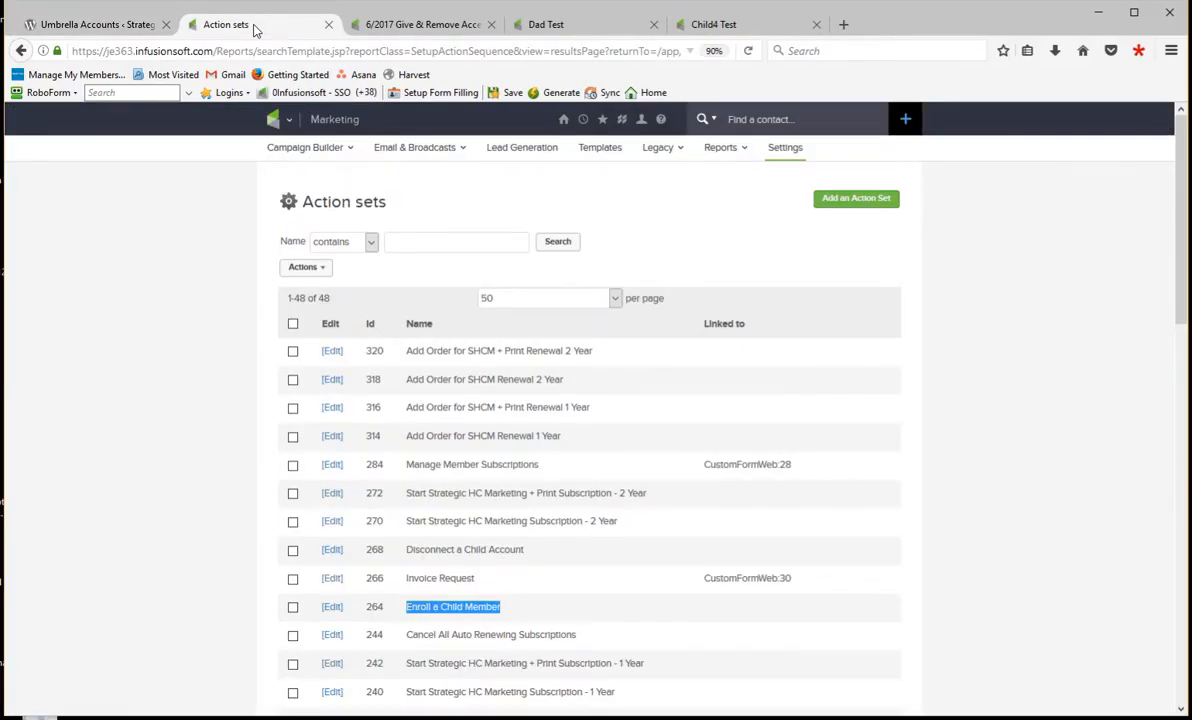
left_click(331, 610)
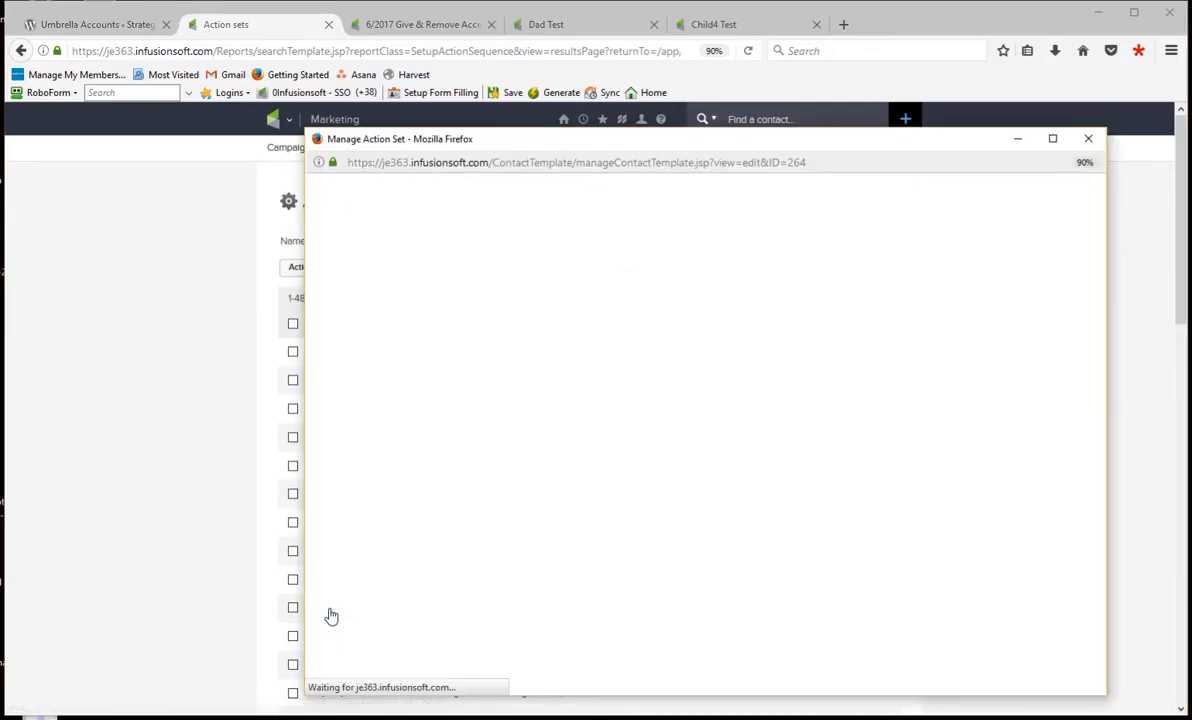
left_click_drag(492, 408, 335, 410)
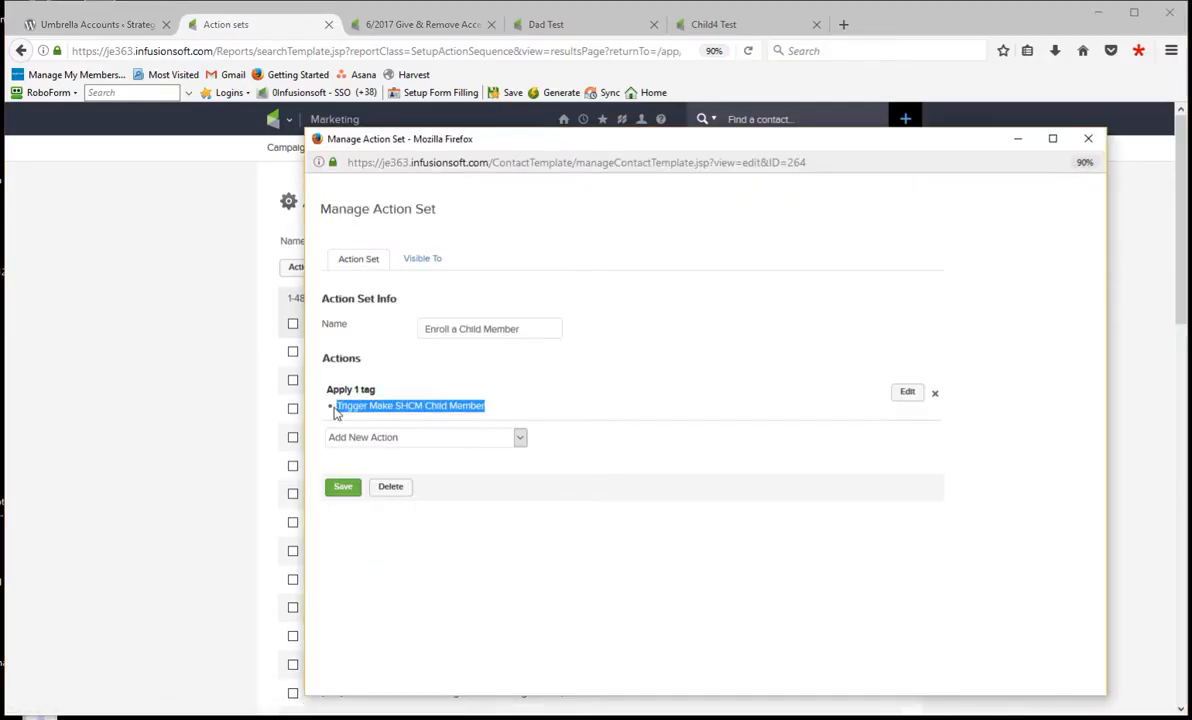
left_click(560, 383)
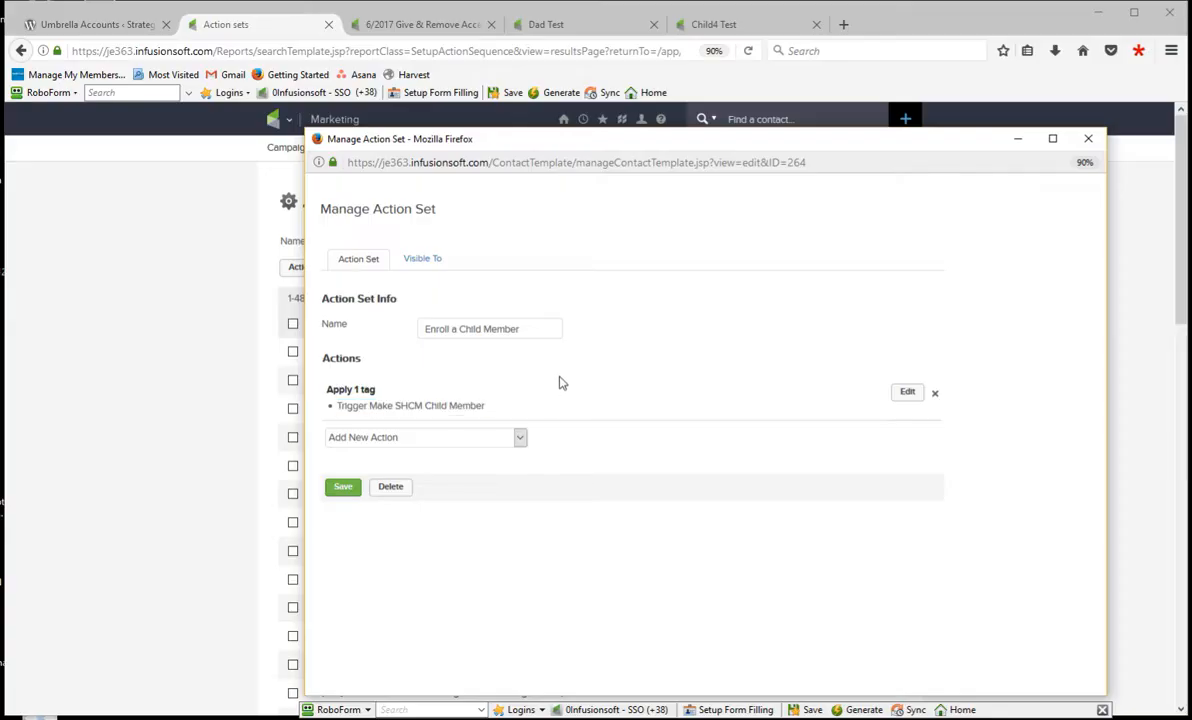
left_click(1088, 138)
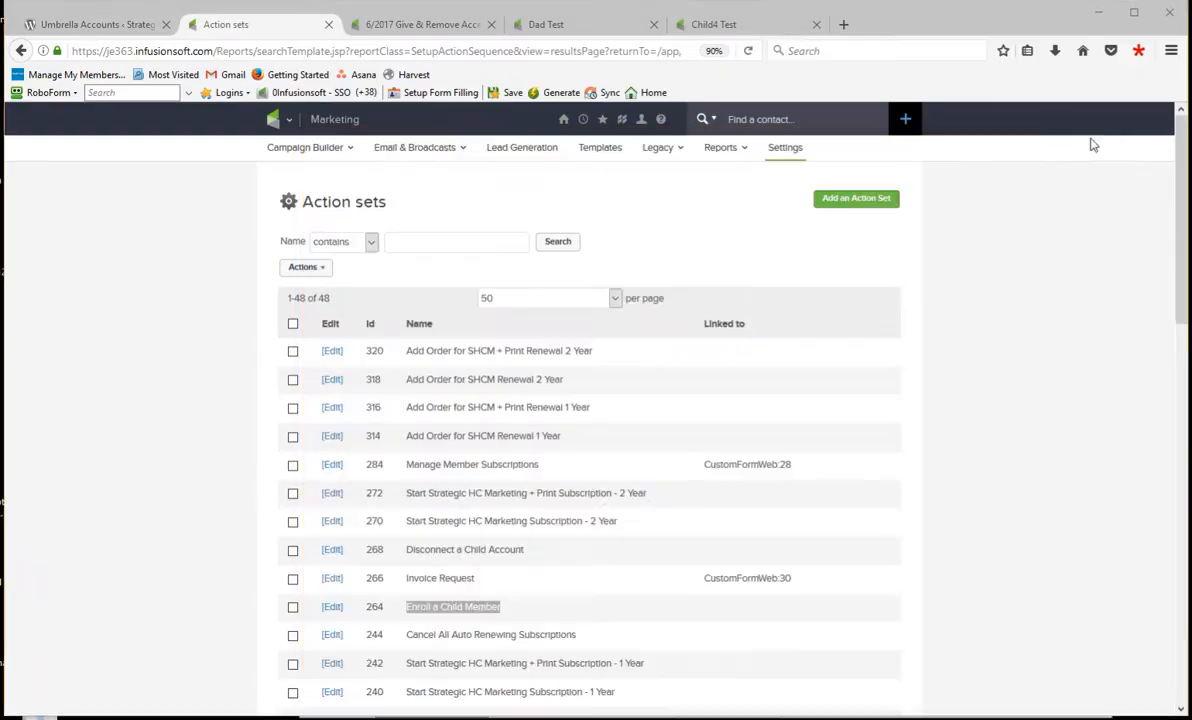
left_click(332, 549)
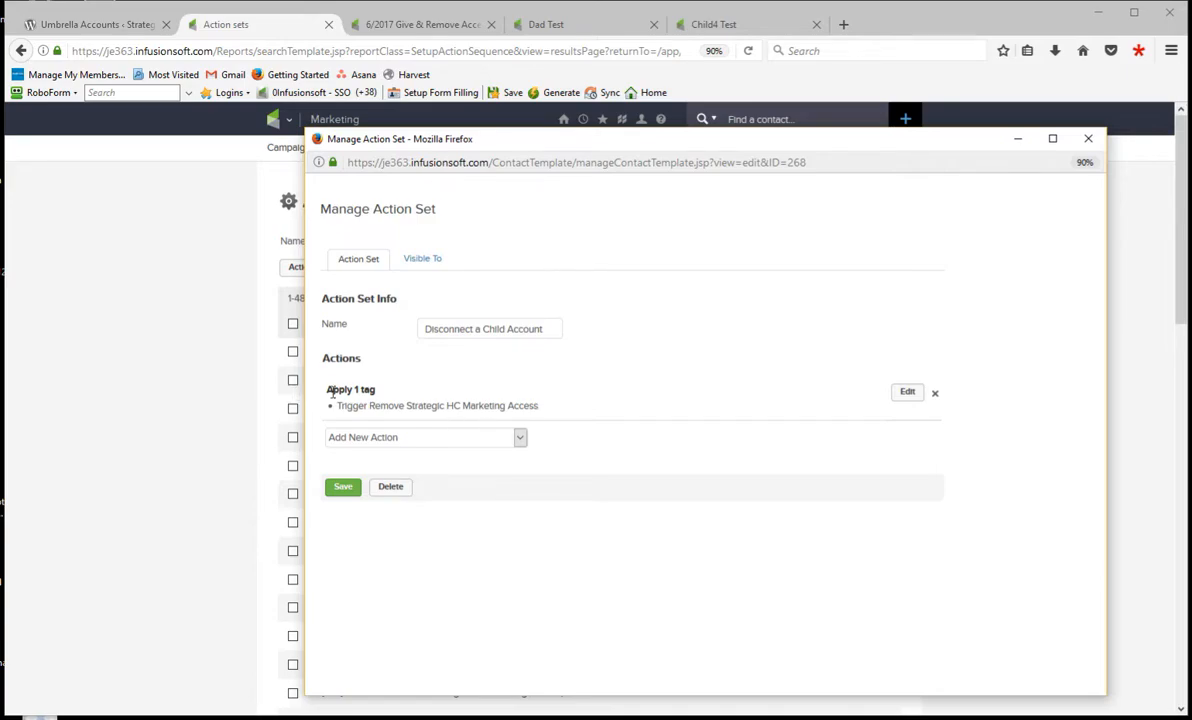
left_click(1088, 138)
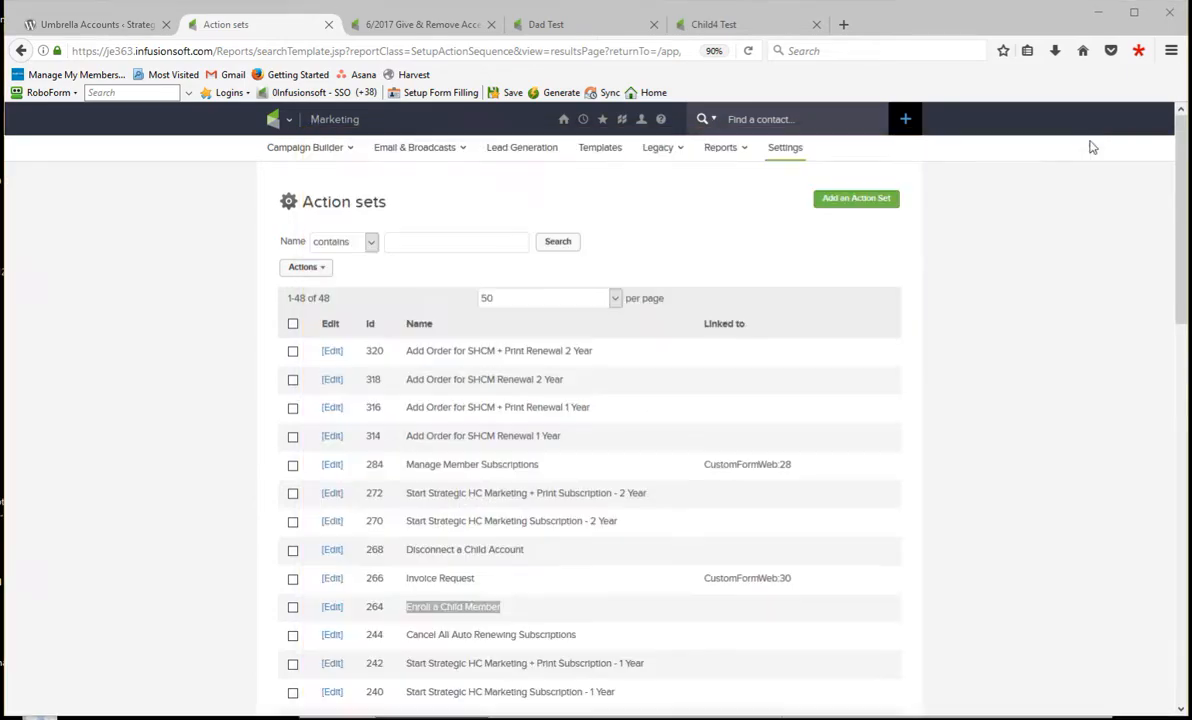
- Switch to the 6/2017 Give & Remove Access campaign and examine the SHCM parent and child member triggers
left_click(284, 120)
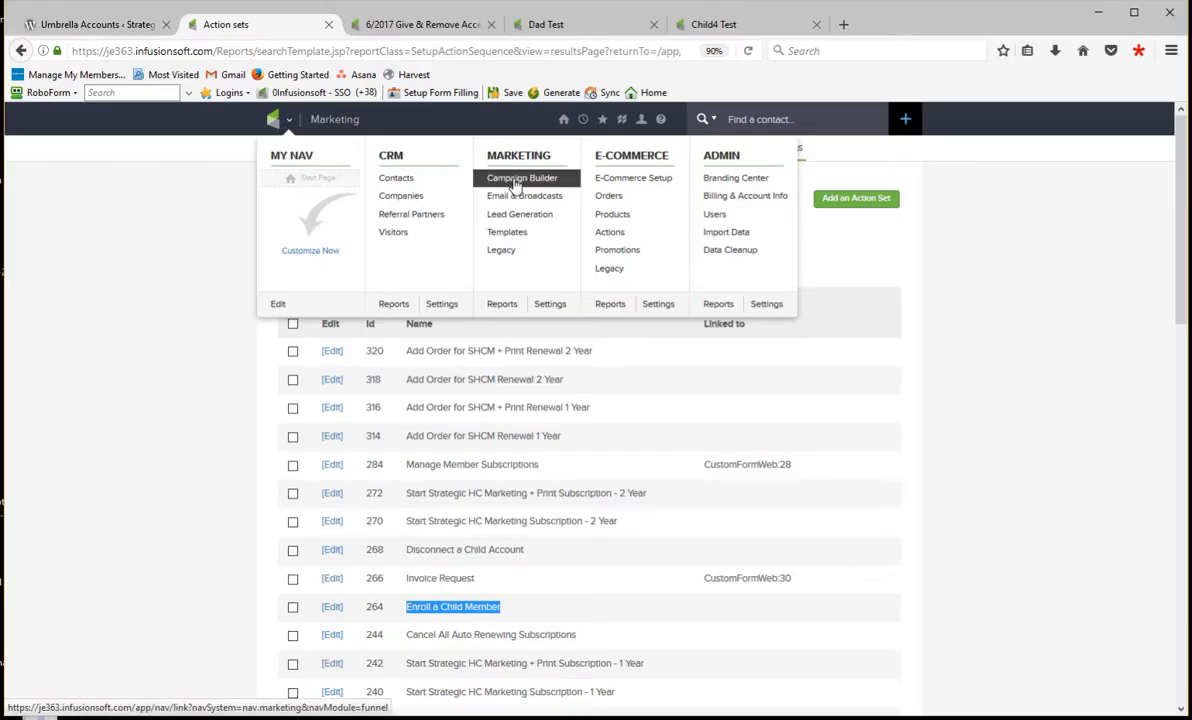
left_click(435, 30)
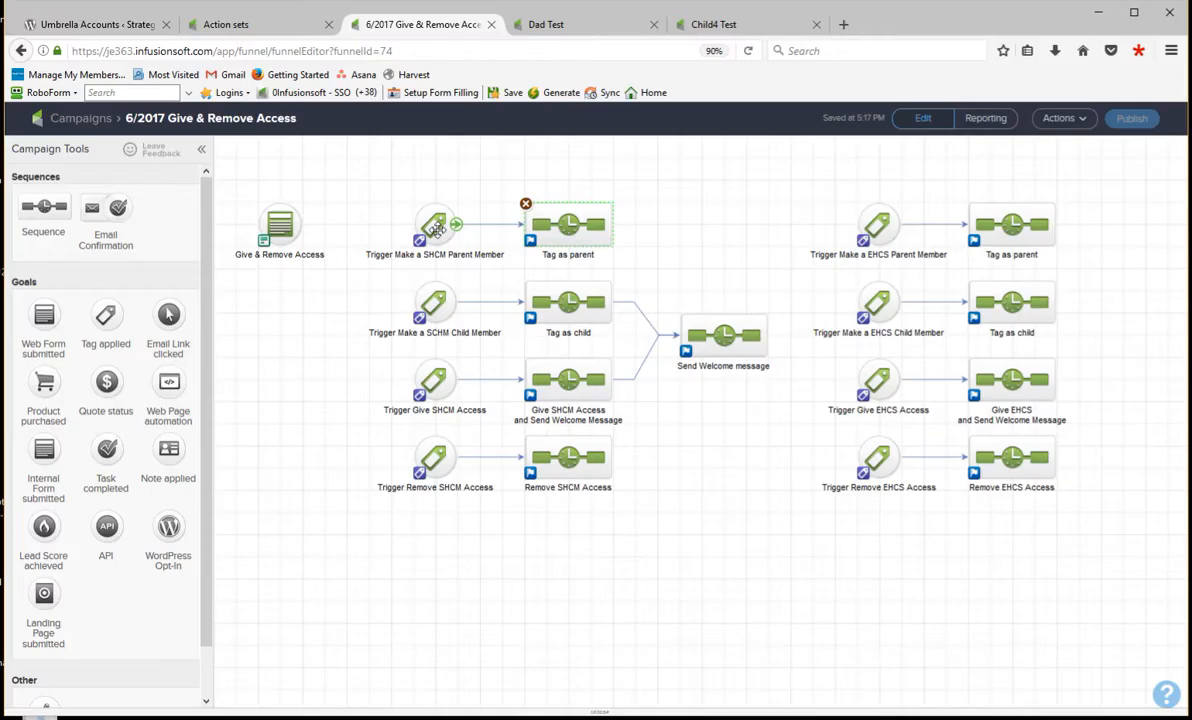
left_click(435, 228)
left_click(433, 302)
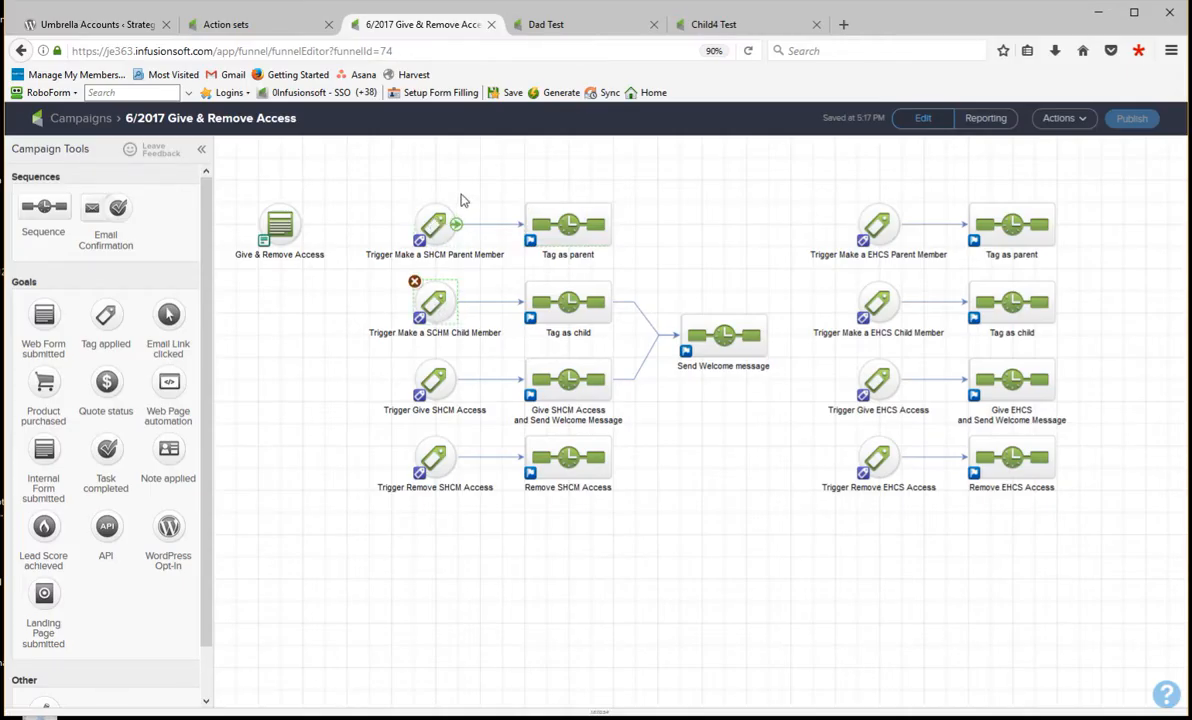
left_click(435, 226)
left_click(436, 302)
- Inspect both applied tags in the SHCM Tag as parent sequence, comparing the first with Parent Tags in the umbrella settings
double_click(569, 226)
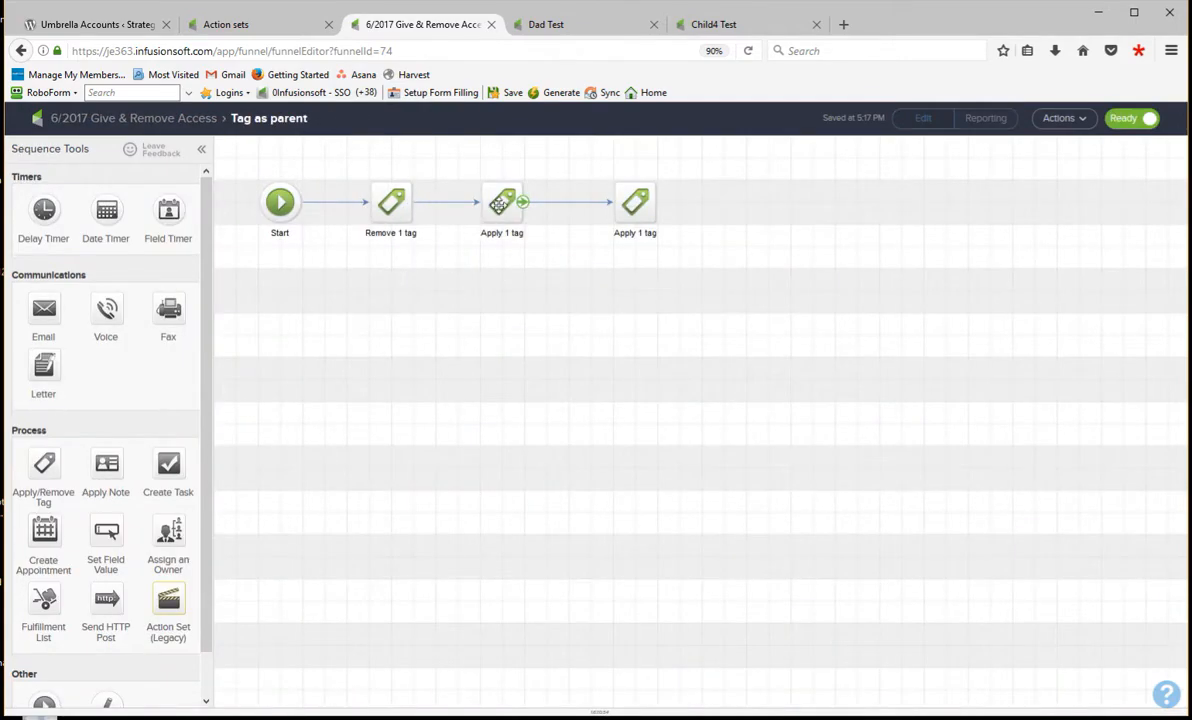
double_click(501, 208)
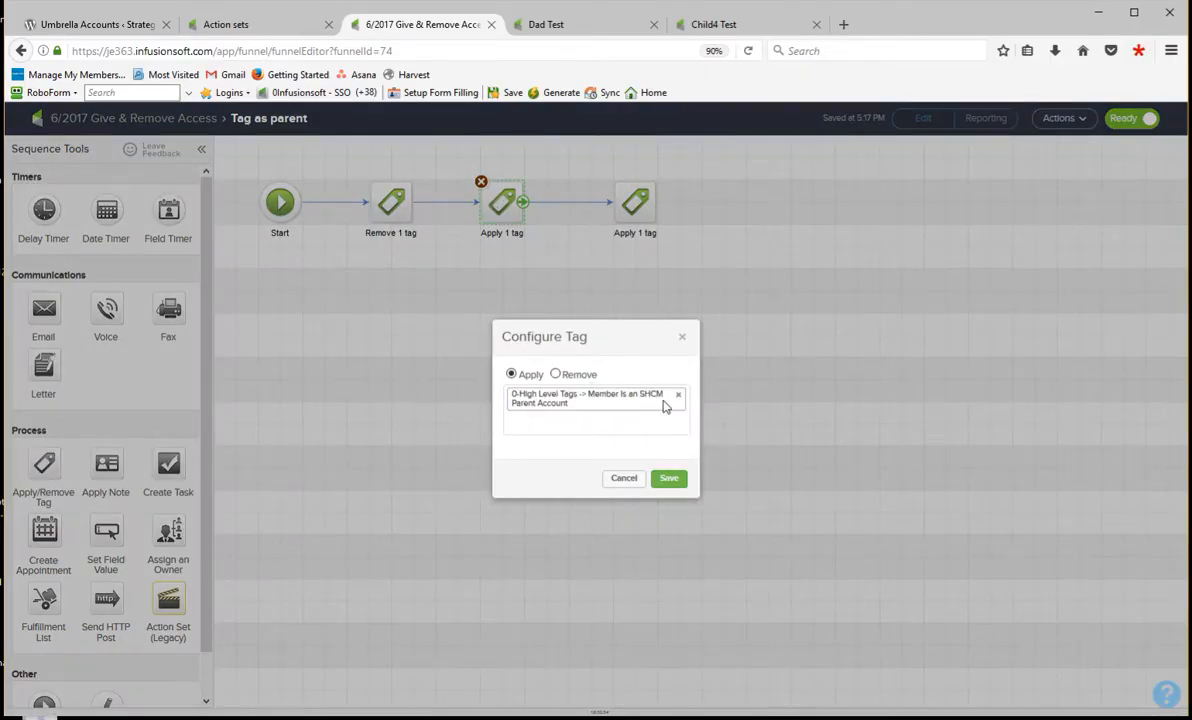
left_click(88, 25)
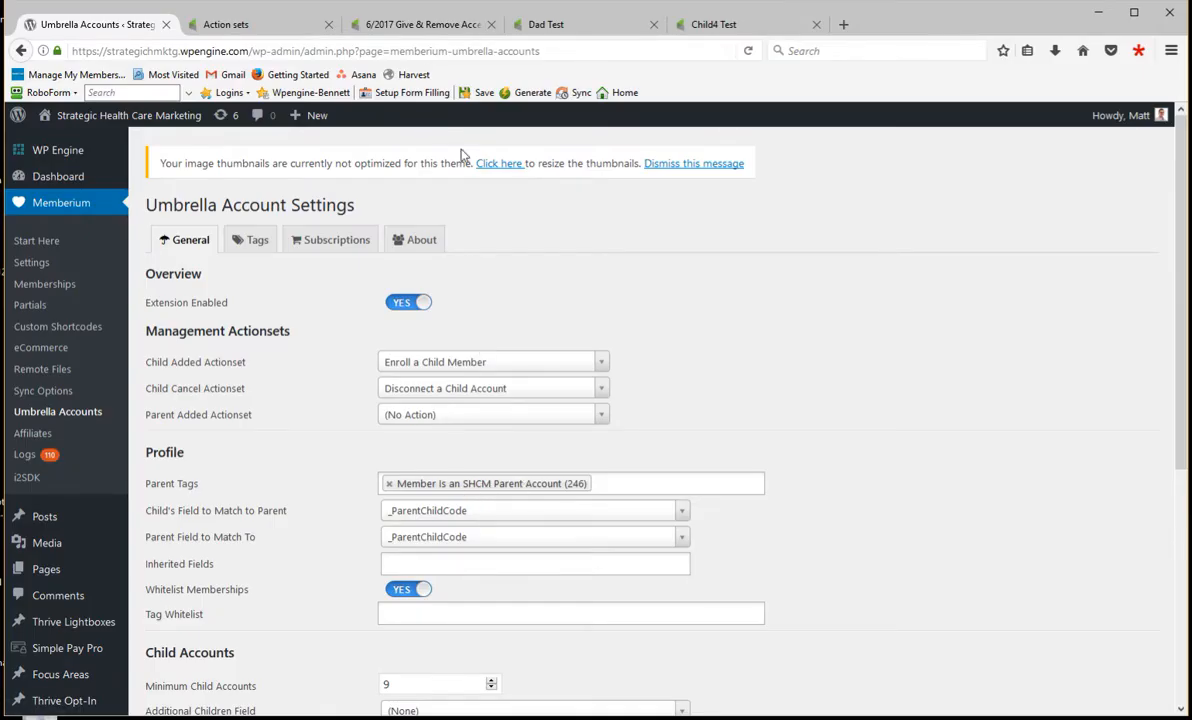
left_click(405, 25)
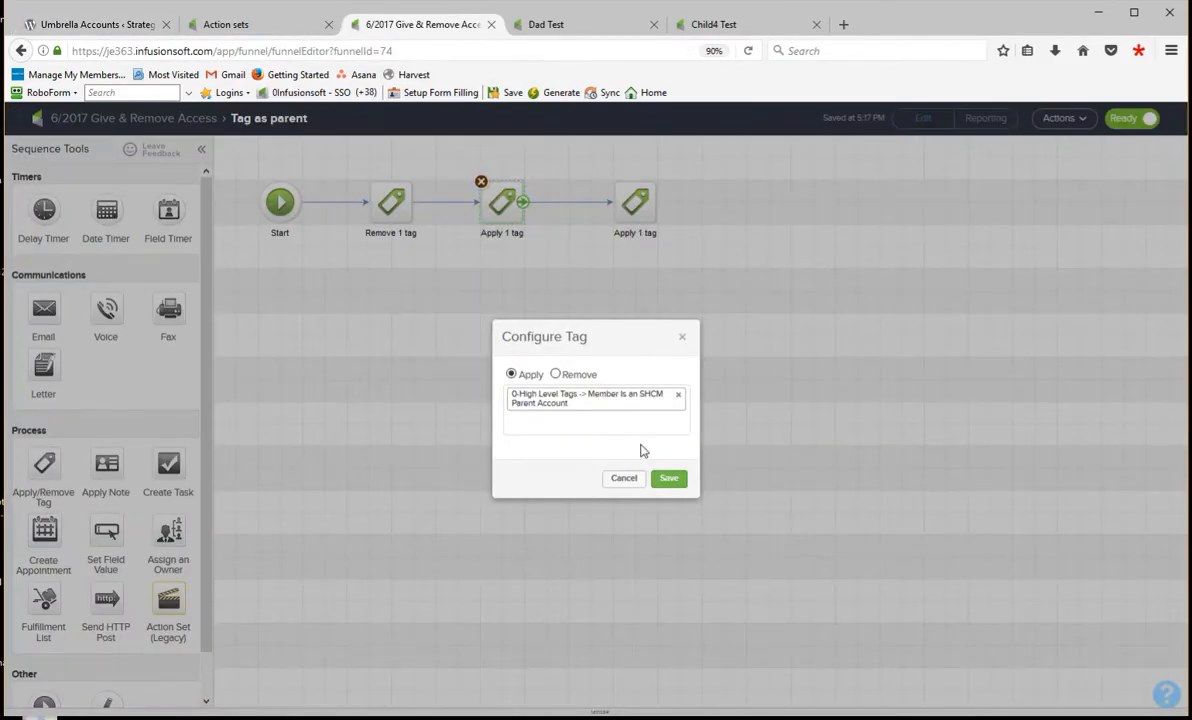
left_click(624, 478)
double_click(640, 207)
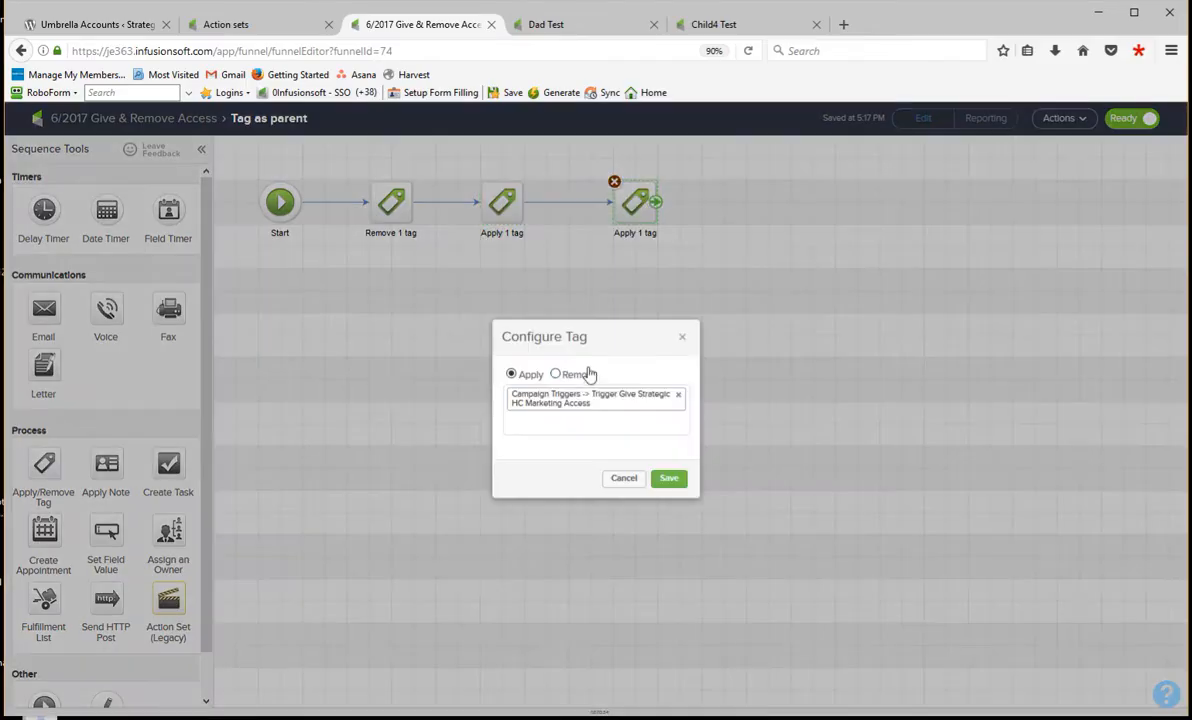
left_click(624, 478)
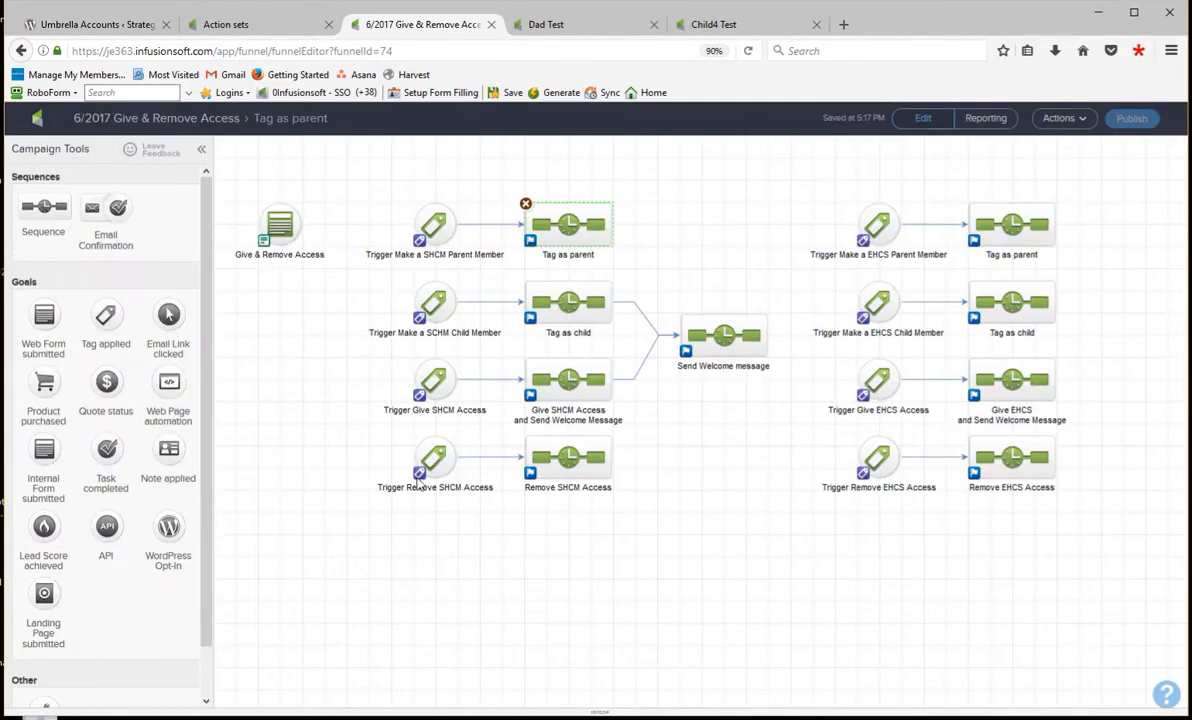
- Check which tag the Give SHCM Access and Send Welcome Message sequence applies, and return to the campaign overview
double_click(569, 375)
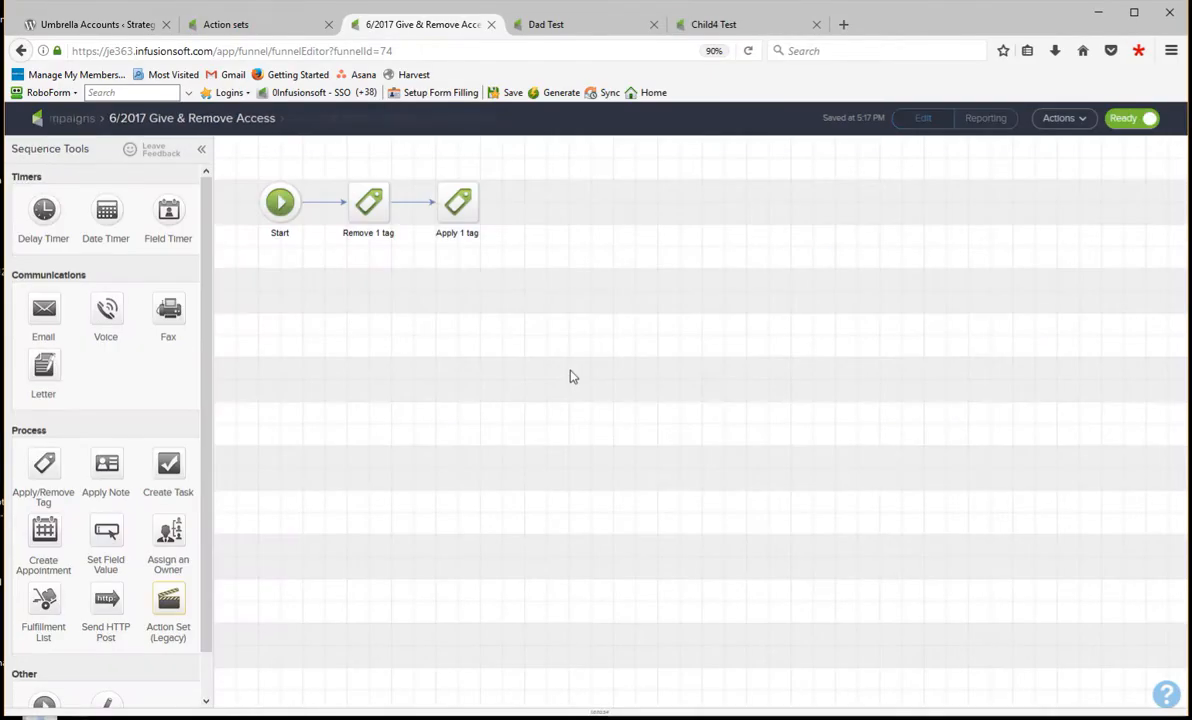
double_click(462, 207)
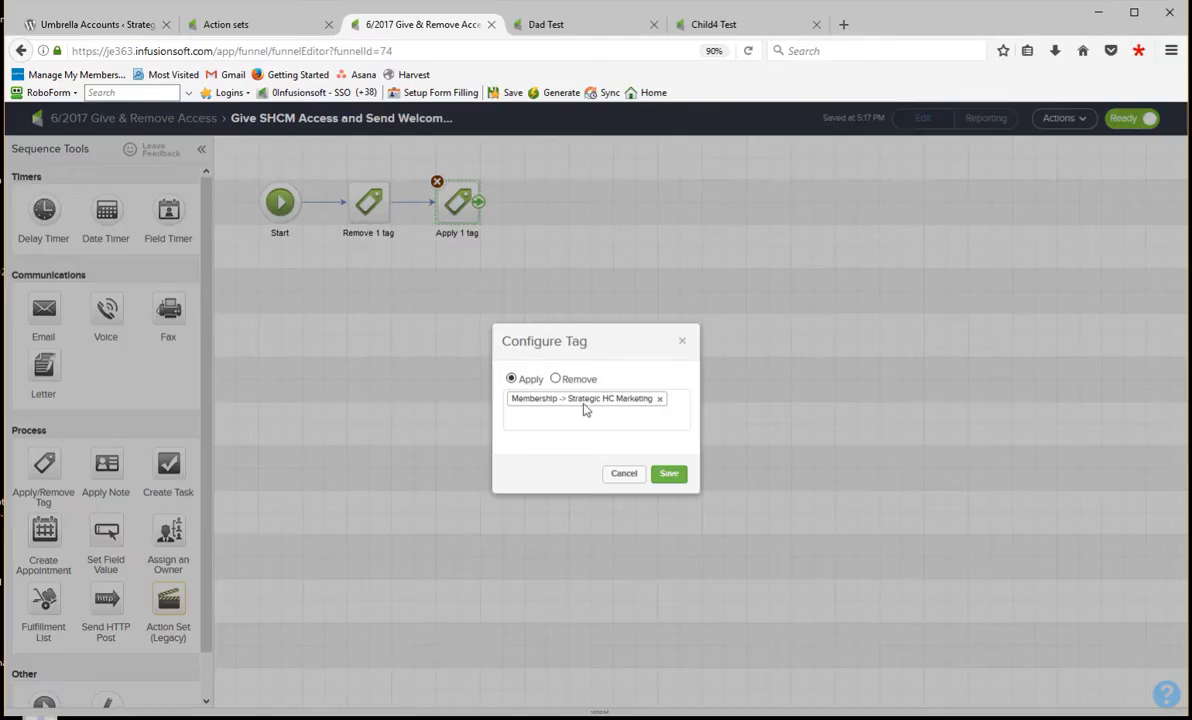
left_click(624, 474)
left_click(172, 119)
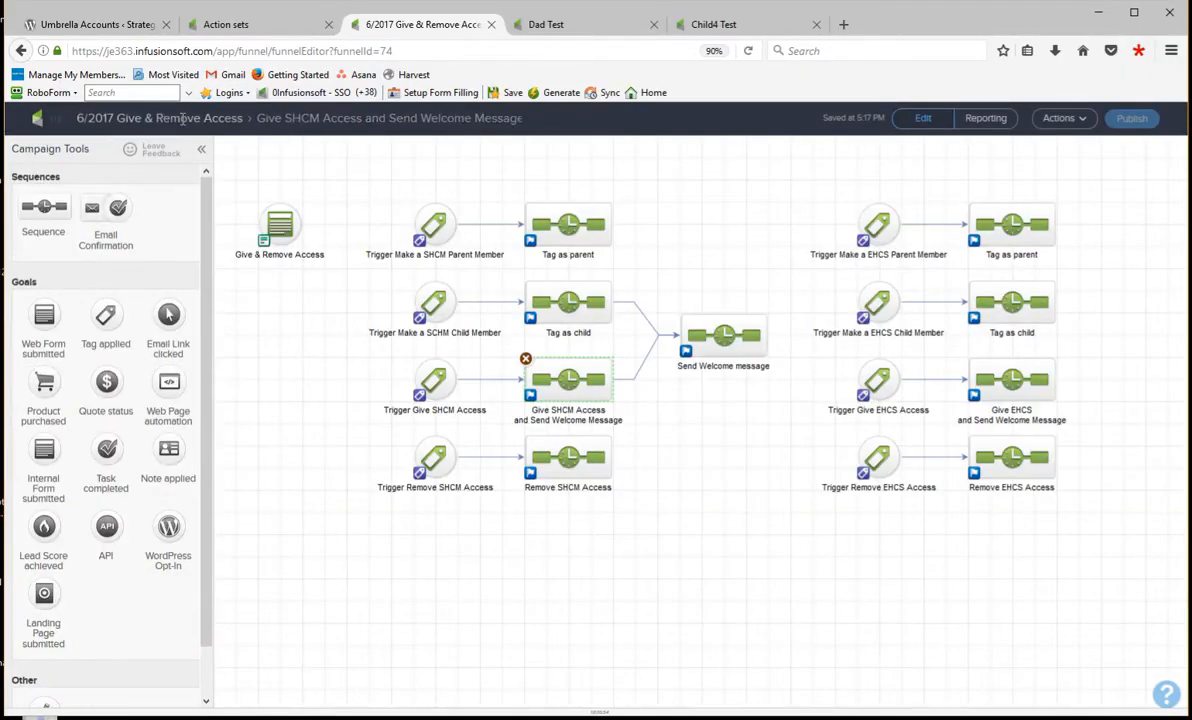
- Inspect the Send Welcome message sequence, checking which action set it applies and its Welcome message email, and return to the campaign overview
double_click(709, 345)
double_click(390, 202)
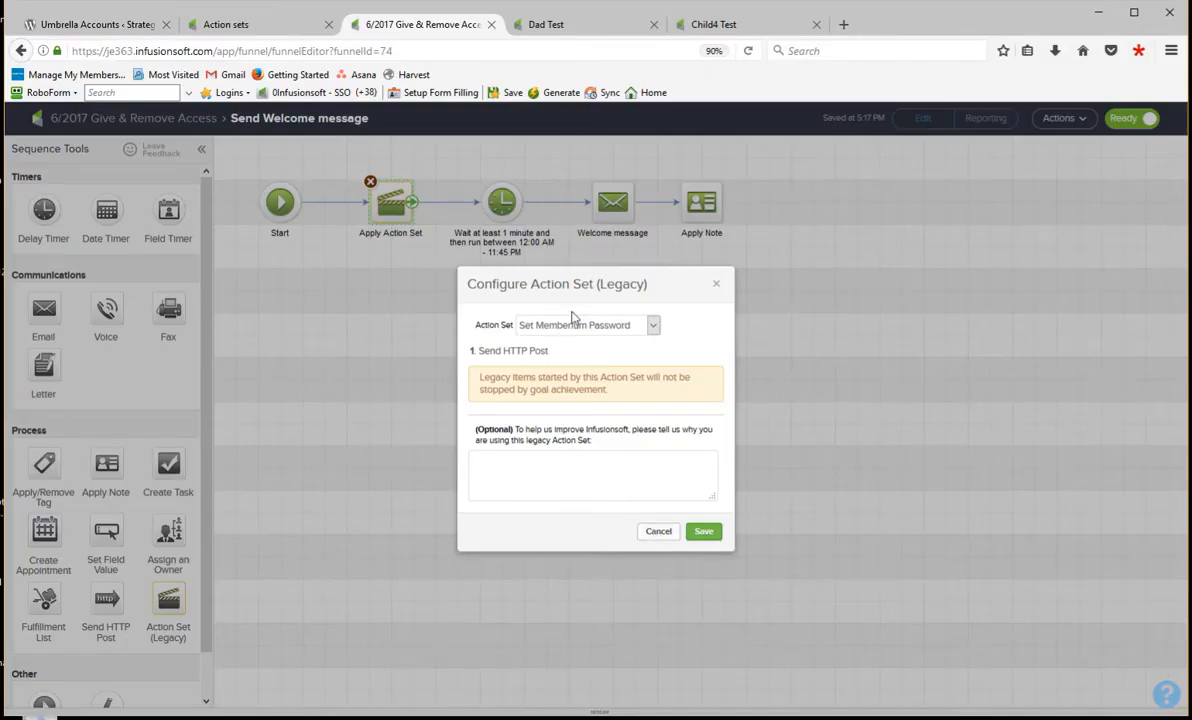
left_click(658, 535)
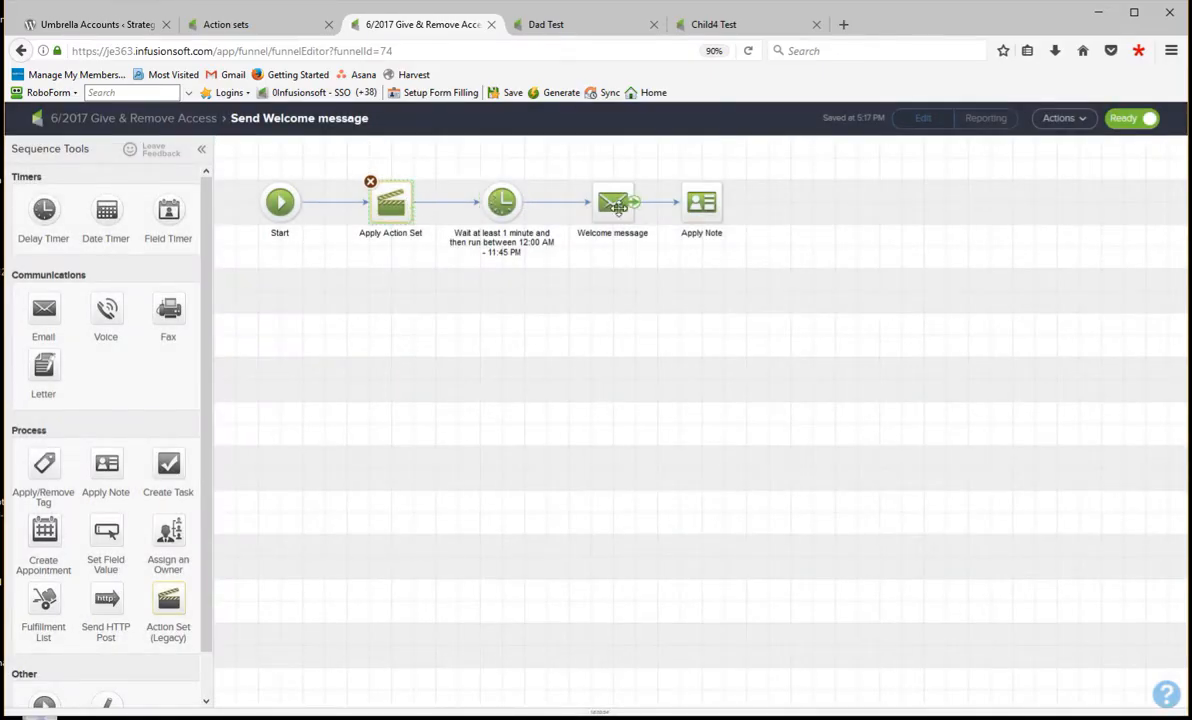
left_click(612, 204)
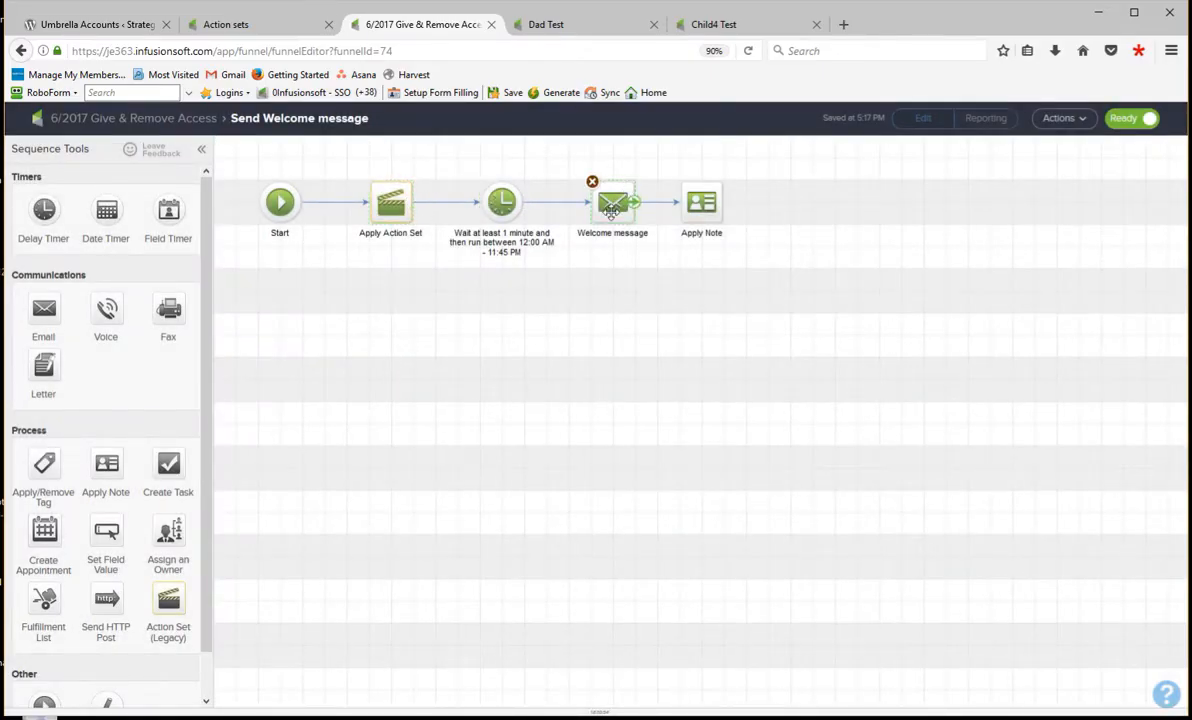
left_click(190, 120)
- Check which tag the SHCM Tag as child sequence applies, and reopen the Send Welcome message sequence that follows it
double_click(573, 306)
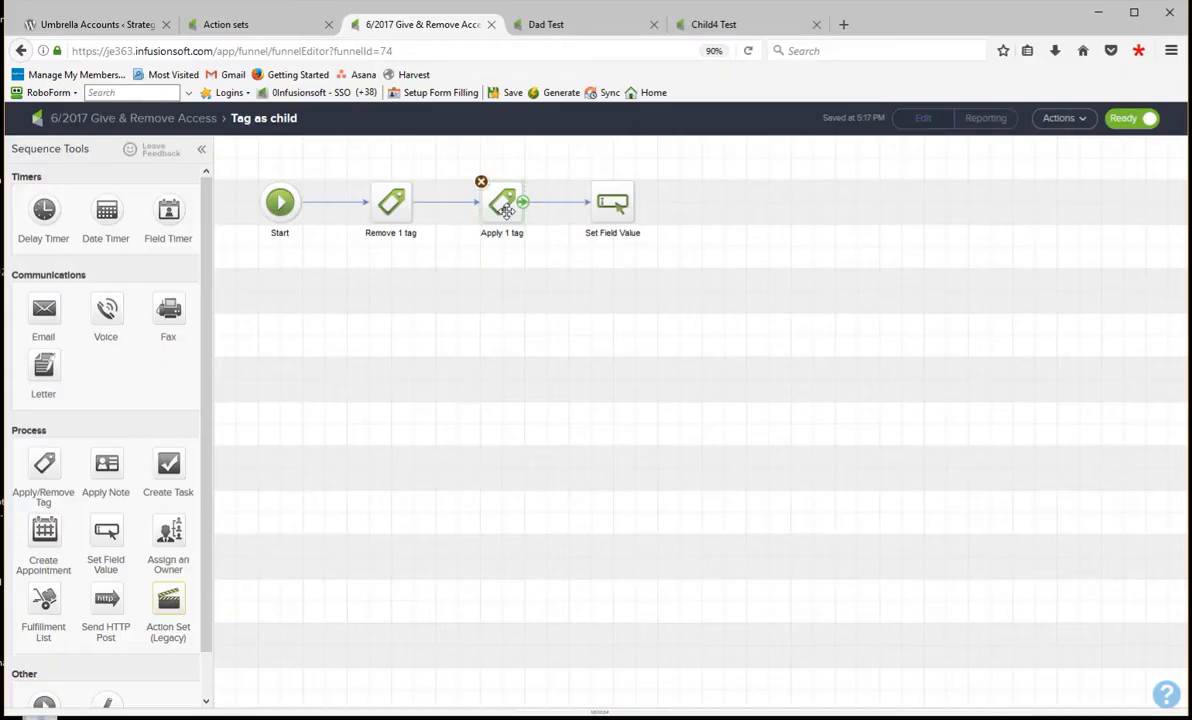
double_click(505, 205)
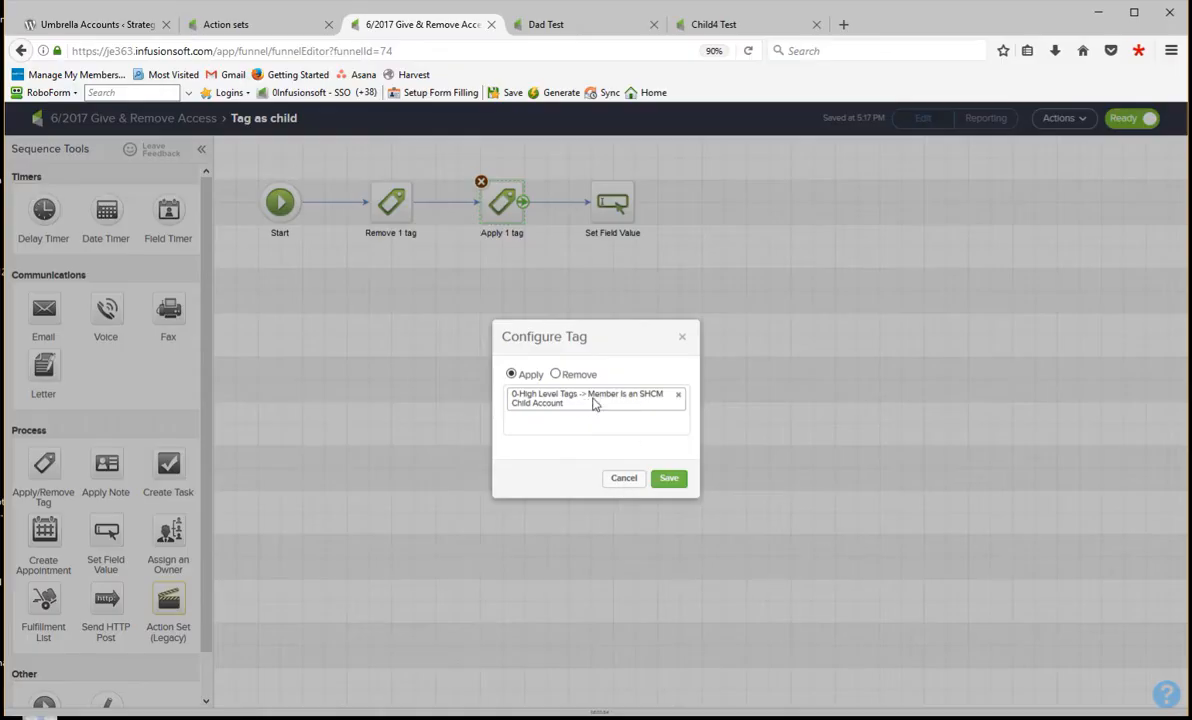
left_click(624, 480)
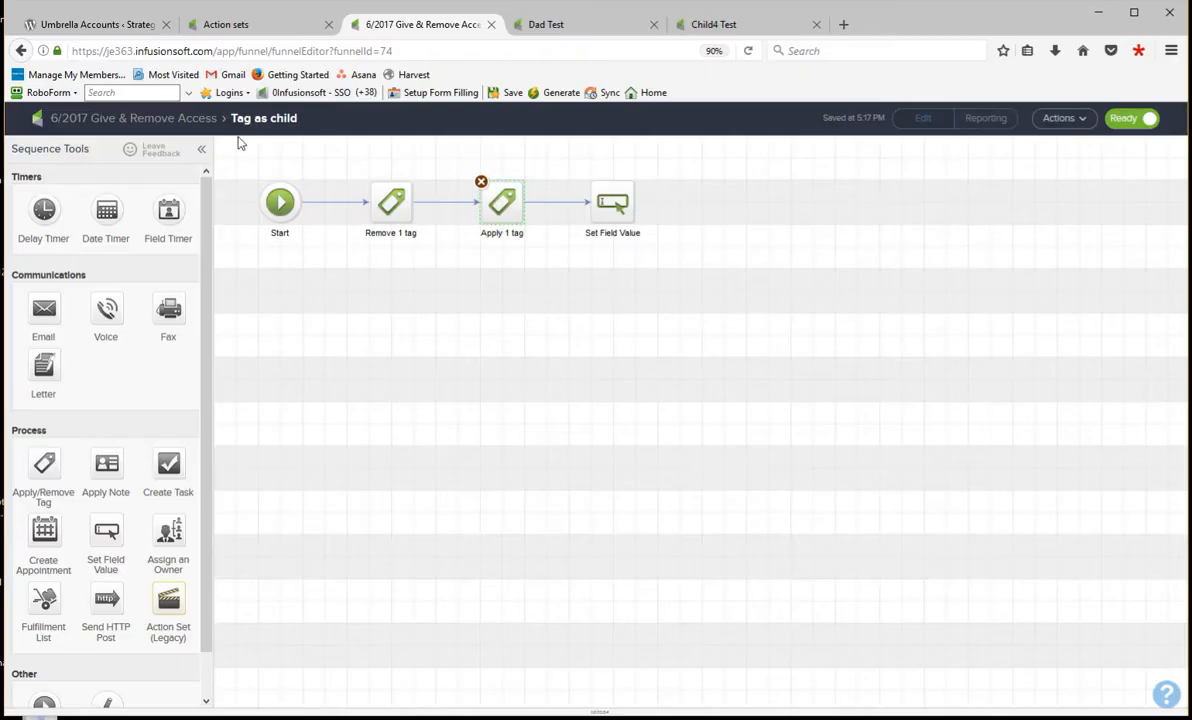
left_click(186, 120)
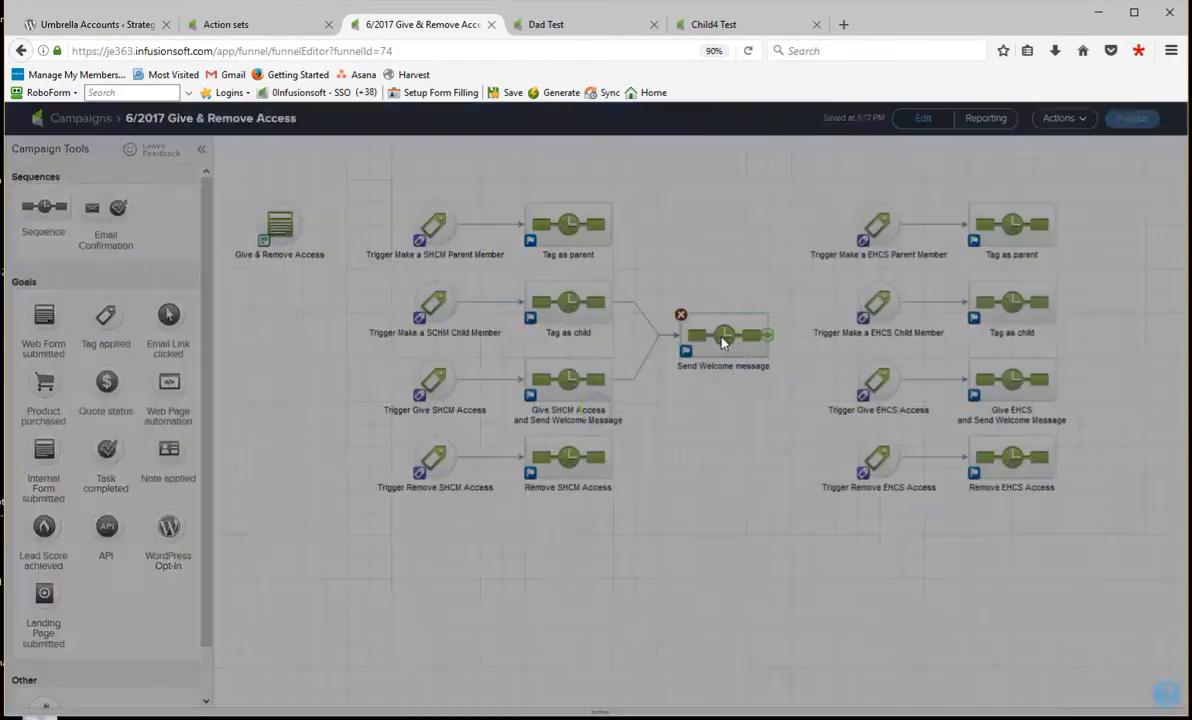
double_click(724, 341)
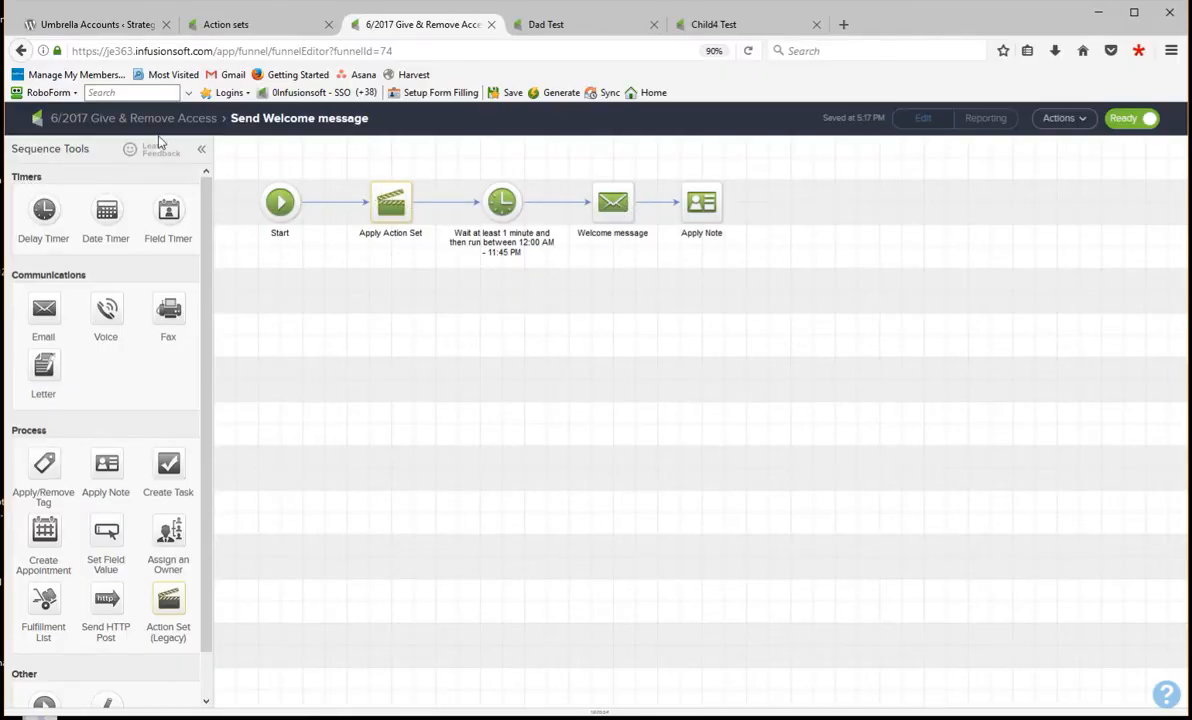
- Switch to the parent test contact and review its current tags, highlighting Strategic HC Marketing and Member Is an SHCM Parent Account
left_click(557, 29)
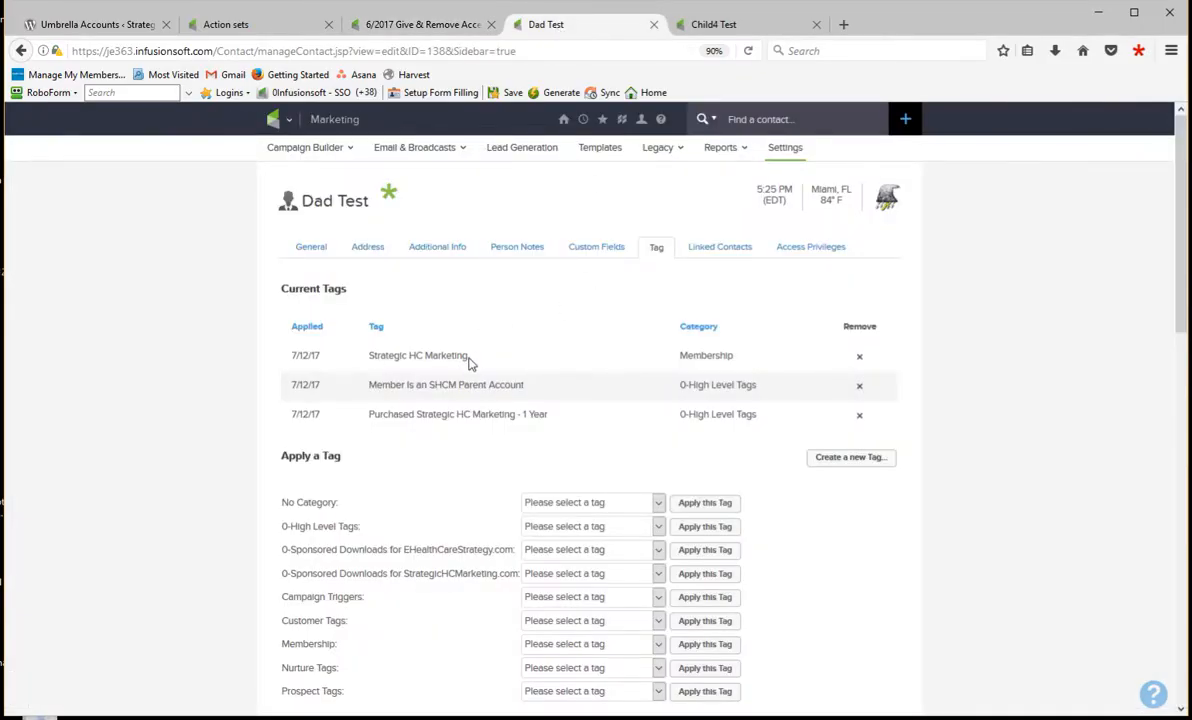
left_click_drag(469, 357, 368, 378)
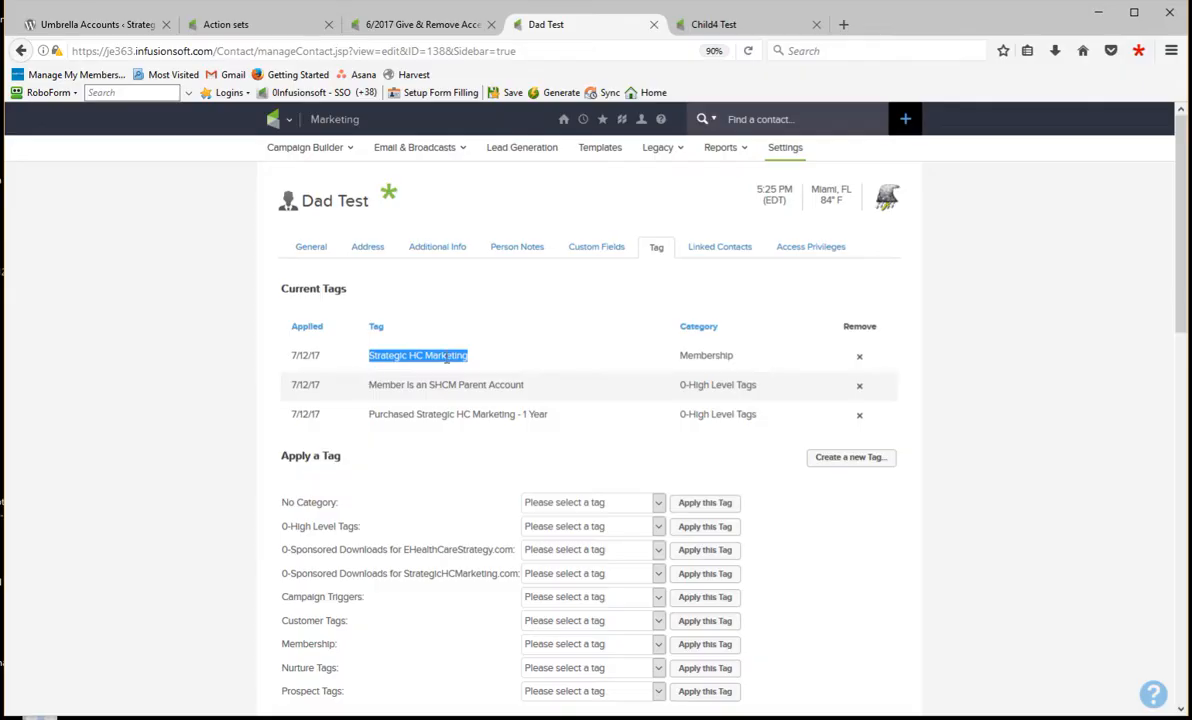
left_click(484, 357)
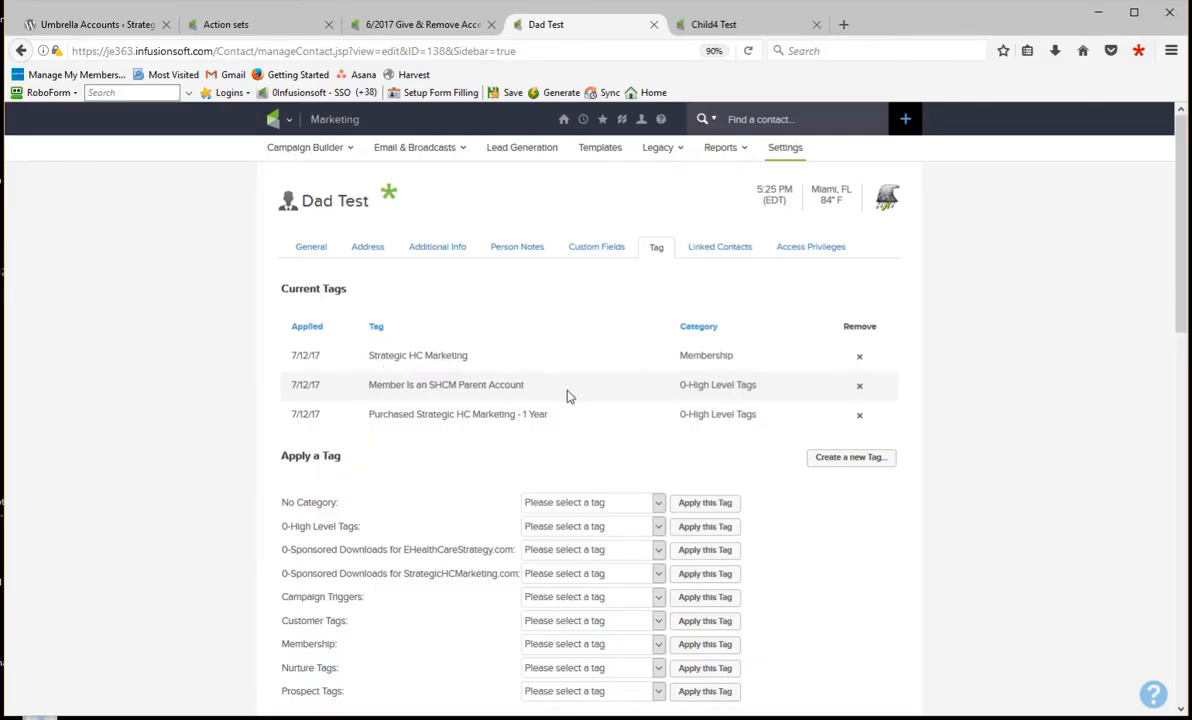
left_click_drag(537, 393, 366, 394)
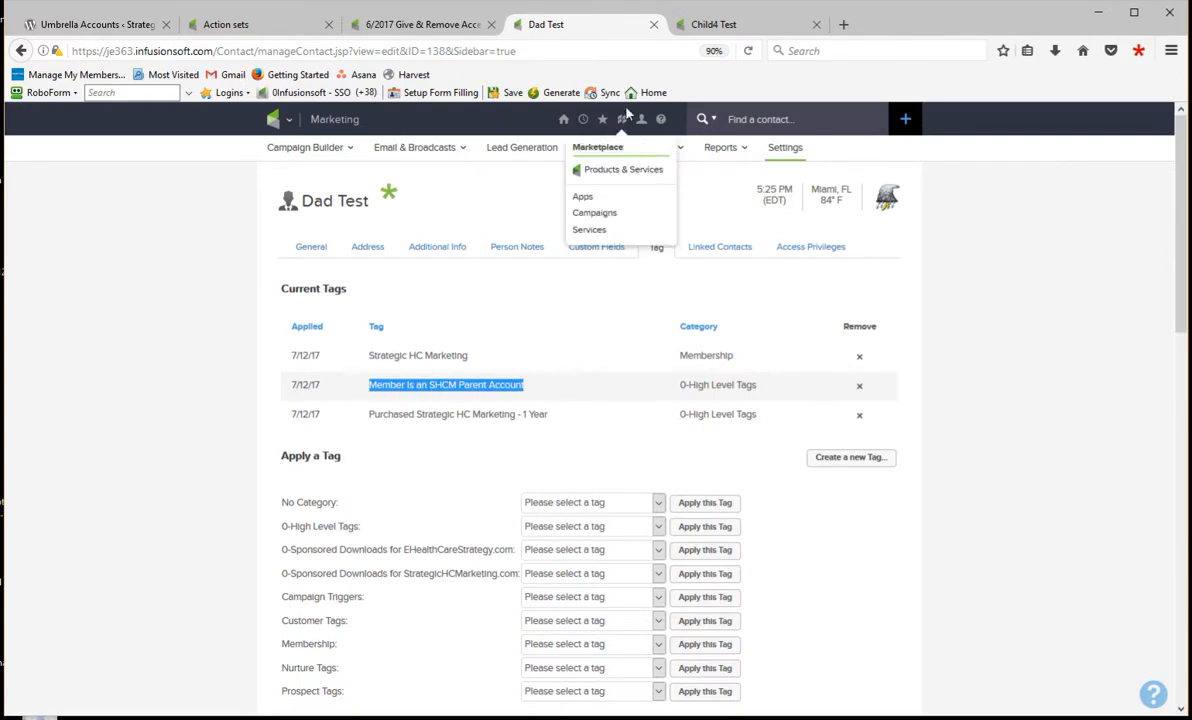
- Switch to the child test contact and review its current tags, highlighting Member Is an SHCM Child Account
left_click(688, 25)
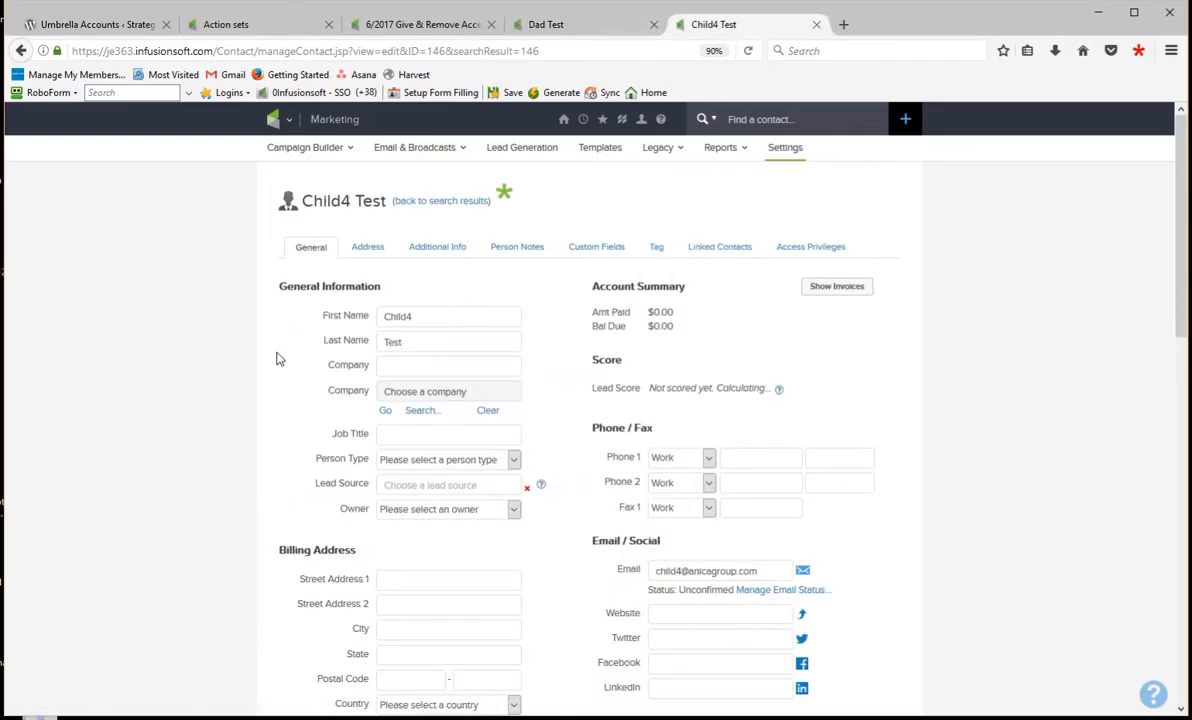
left_click(656, 250)
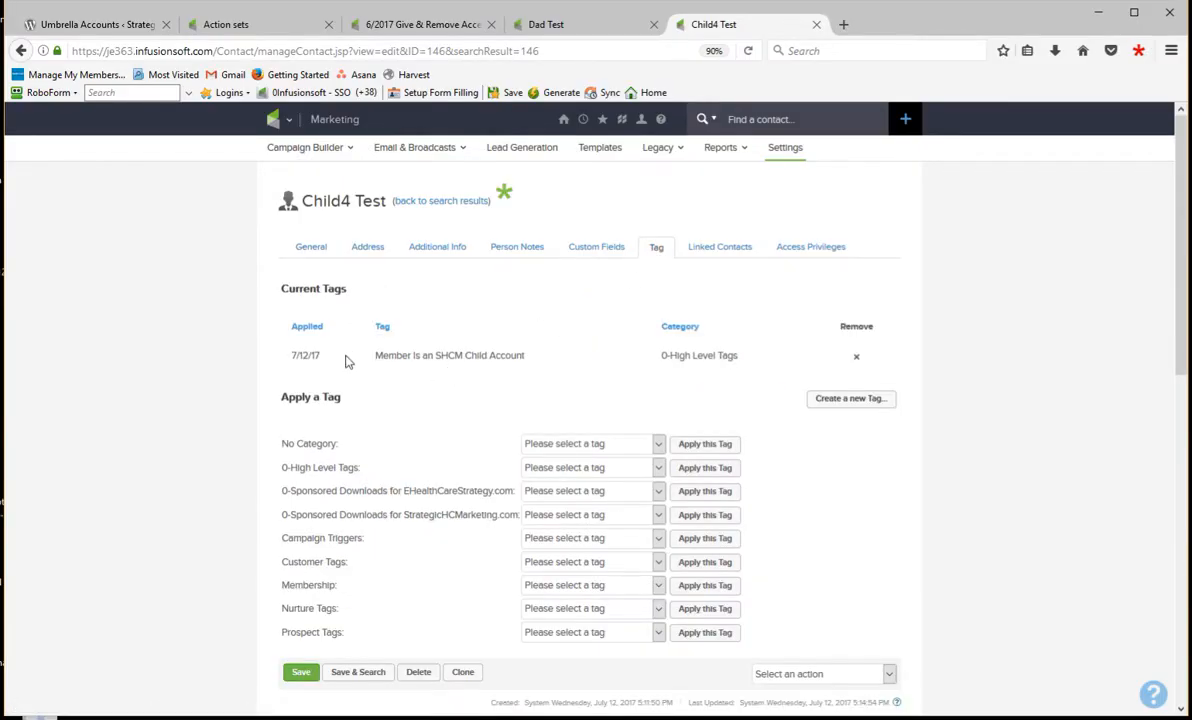
left_click_drag(545, 362, 382, 363)
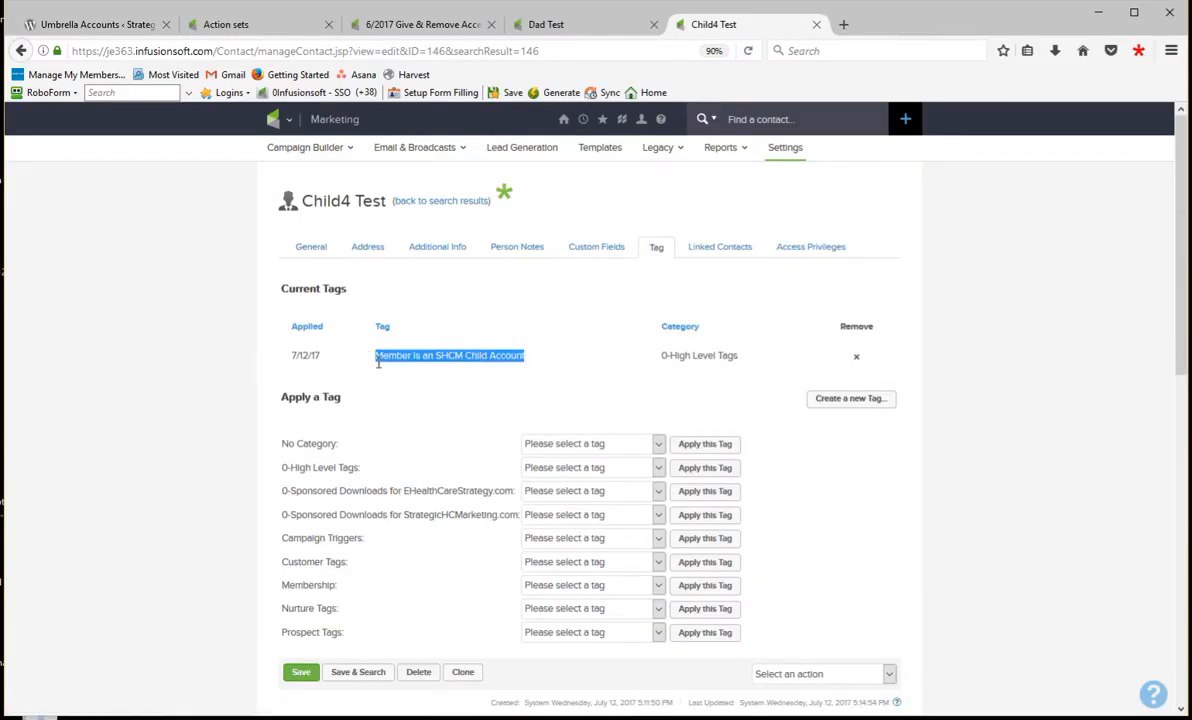
left_click(540, 353)
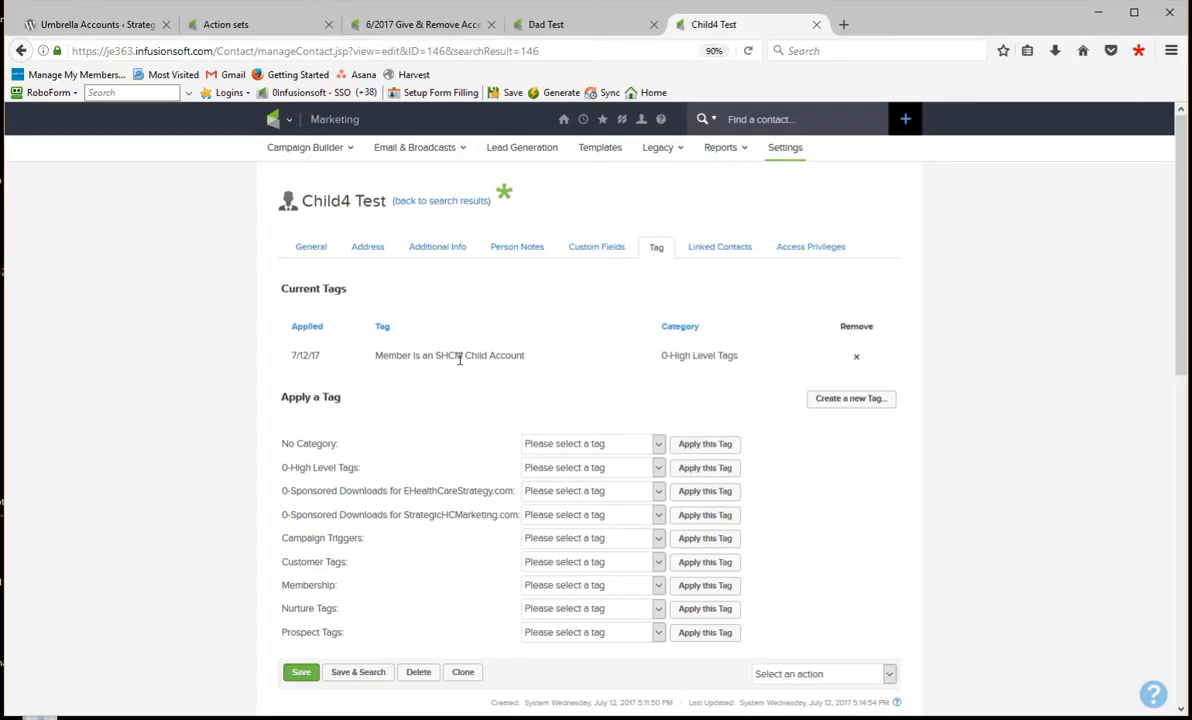
- Show the parent test contact's custom fields, and check the parent and child matching fields in the Memberium umbrella account settings
left_click(562, 26)
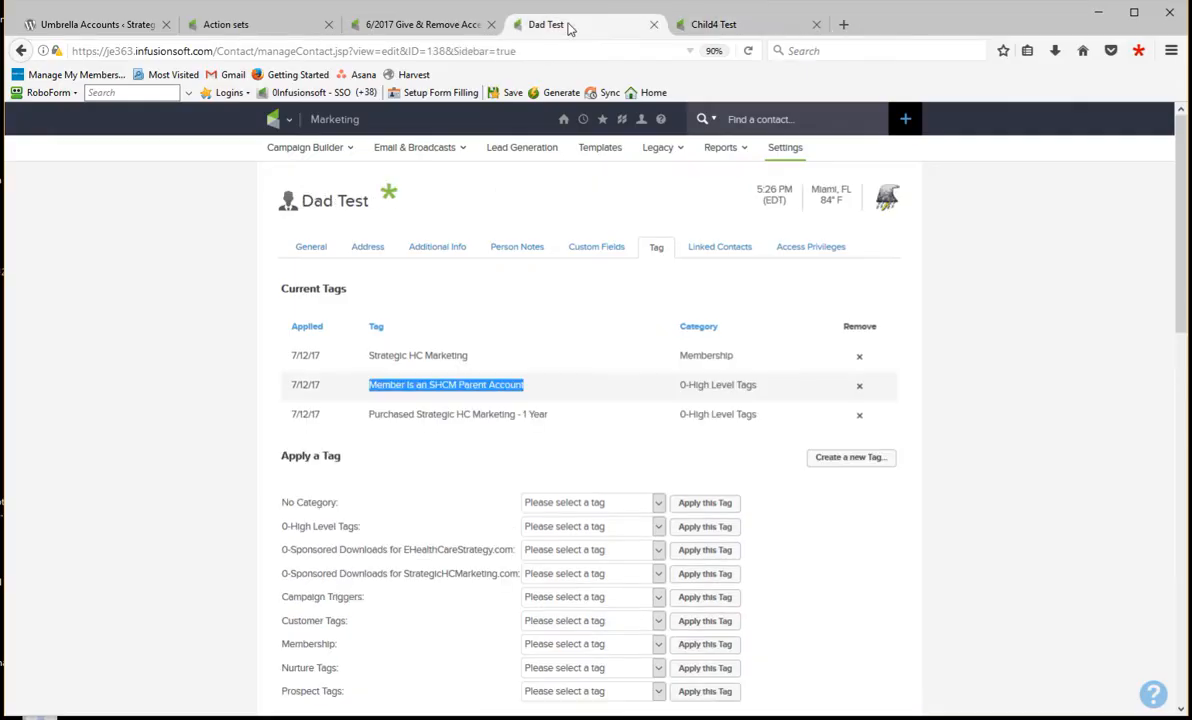
left_click(596, 248)
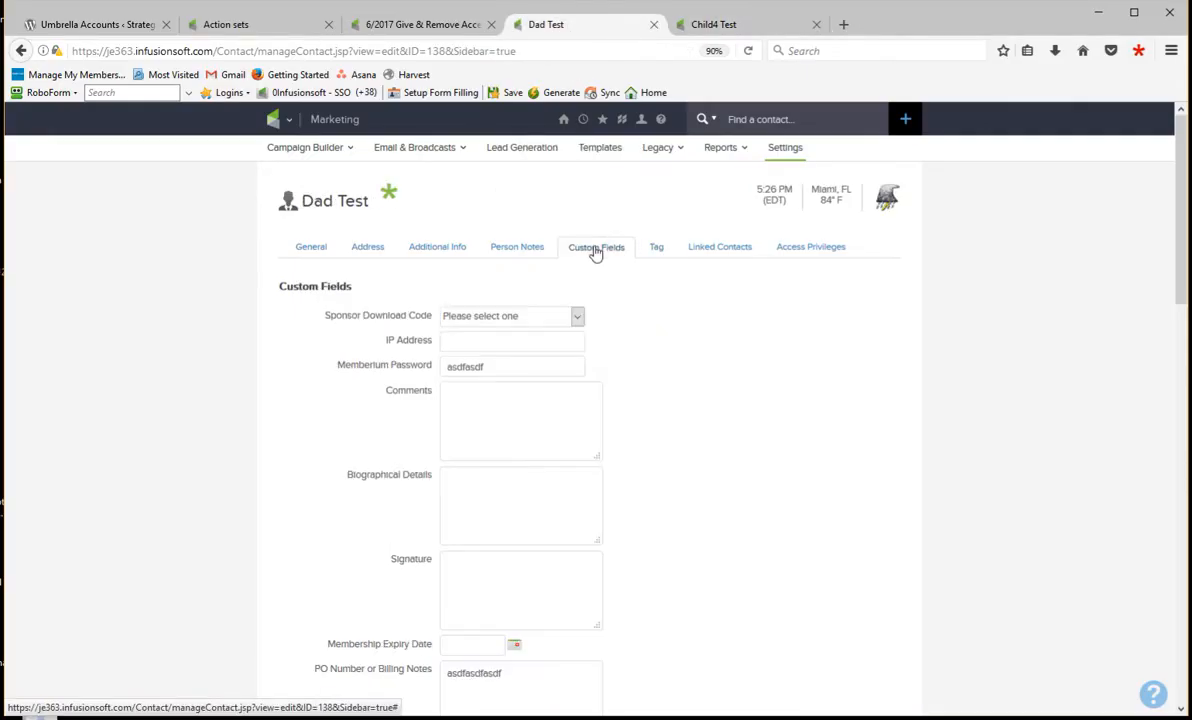
left_click(116, 28)
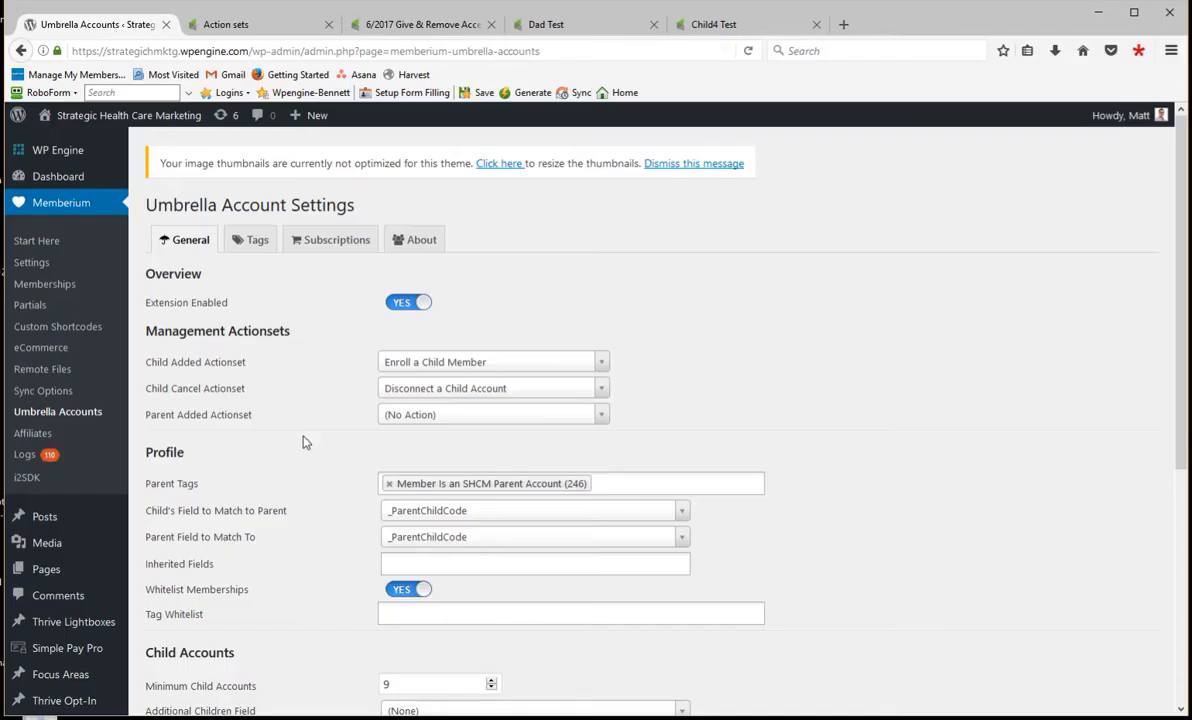
scroll(300, 434, "down", 3)
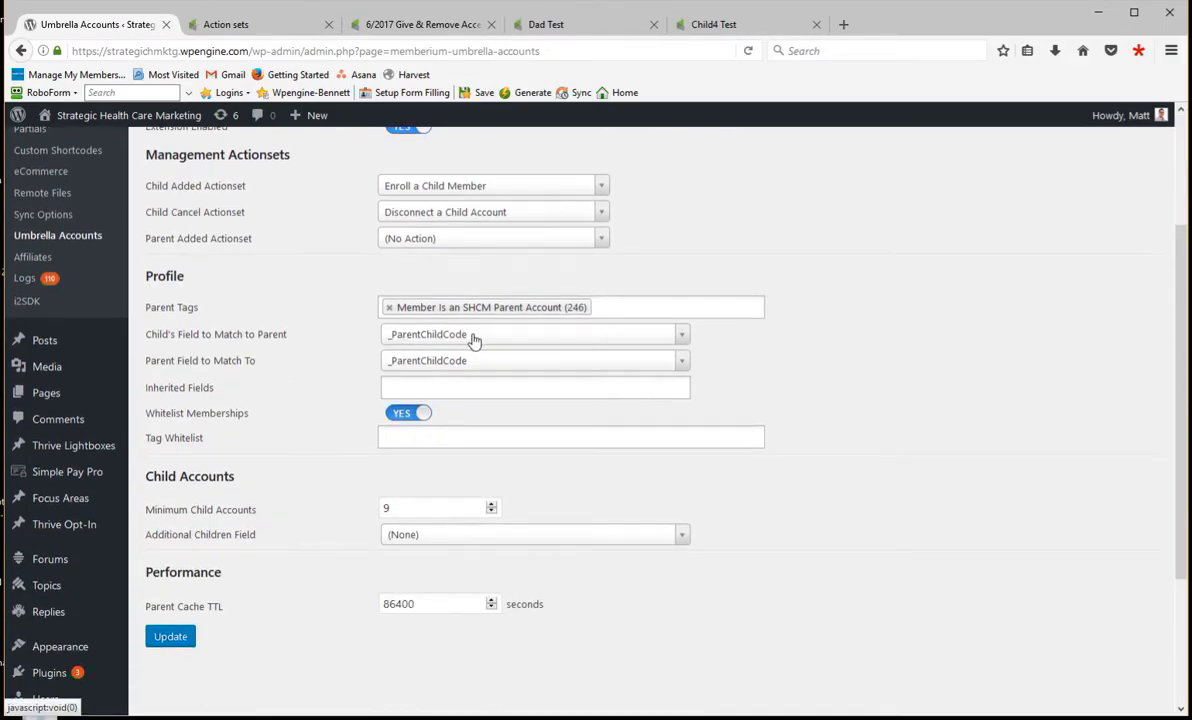
- Return to the parent test contact's custom fields and examine the prefix and the end of its Parent / Child Code
left_click(588, 26)
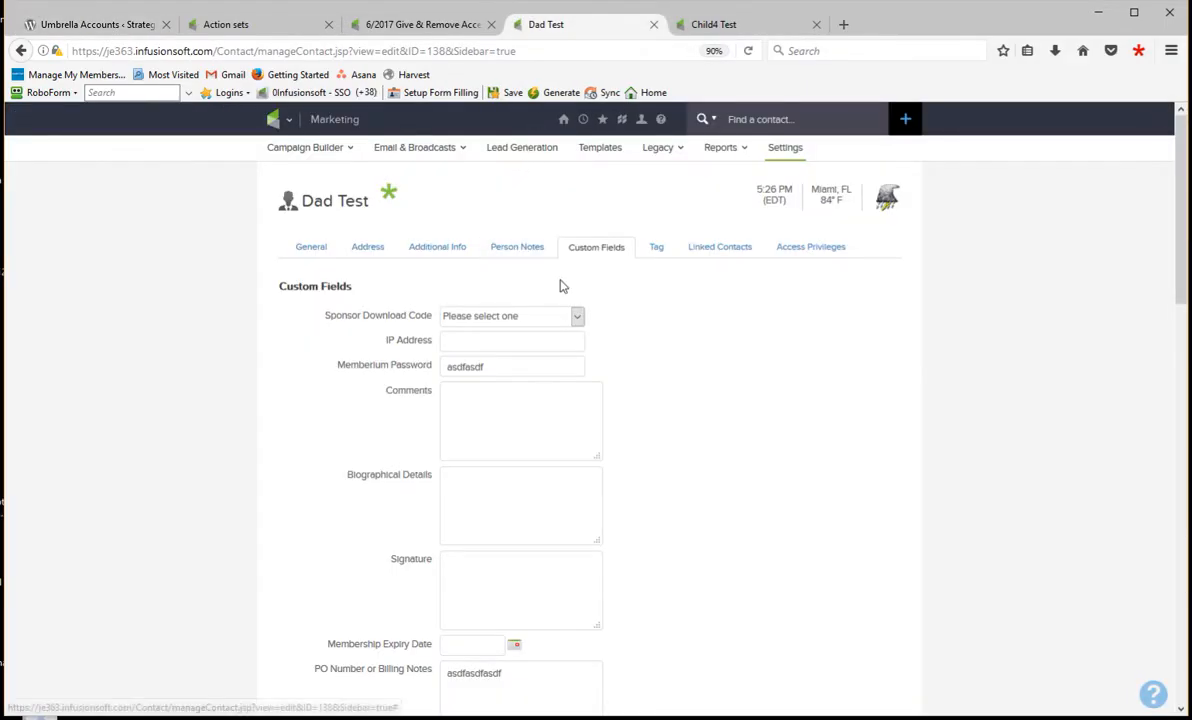
scroll(420, 380, "down", 3)
scroll(350, 429, "down", 3)
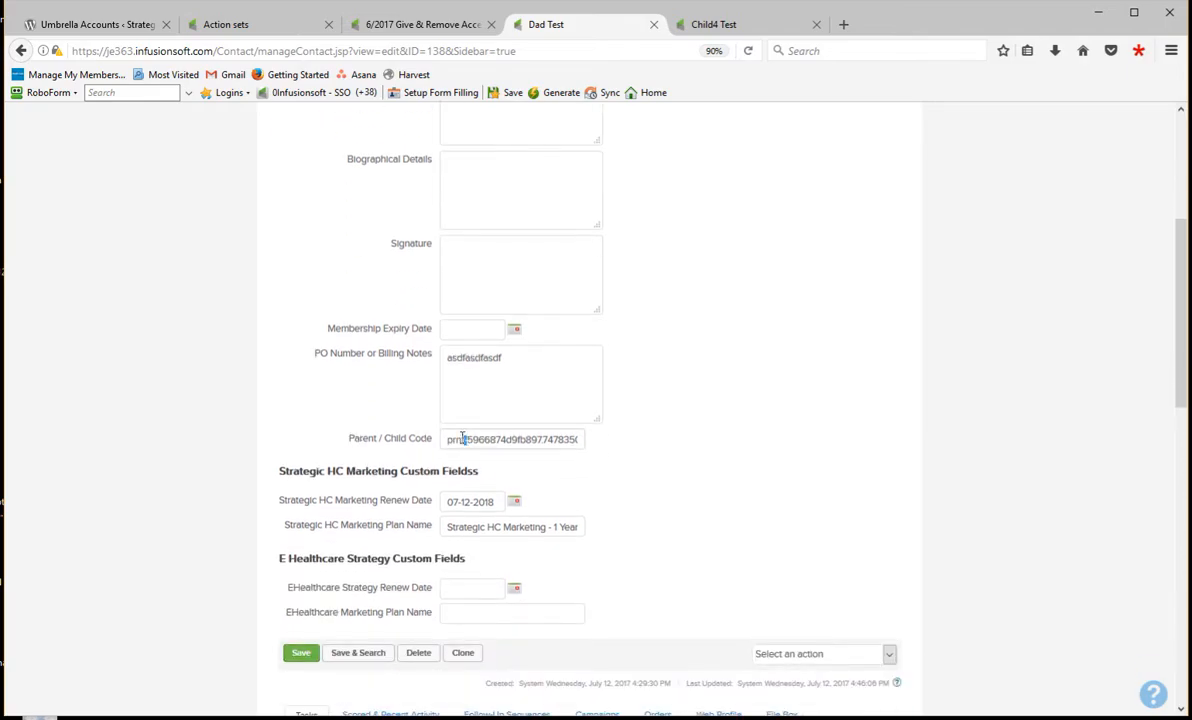
left_click_drag(463, 438, 438, 437)
left_click_drag(466, 442, 596, 437)
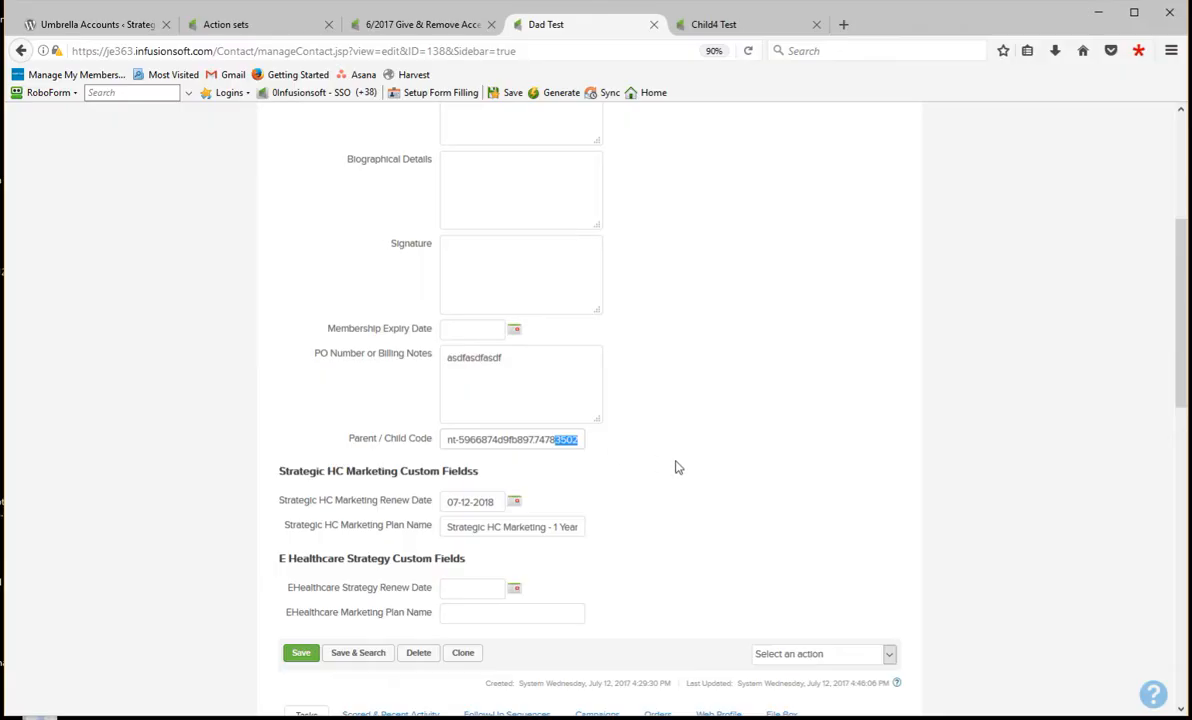
- Show the child test contact's custom fields and examine its Parent / Child Code for comparison with the parent's code
left_click(748, 30)
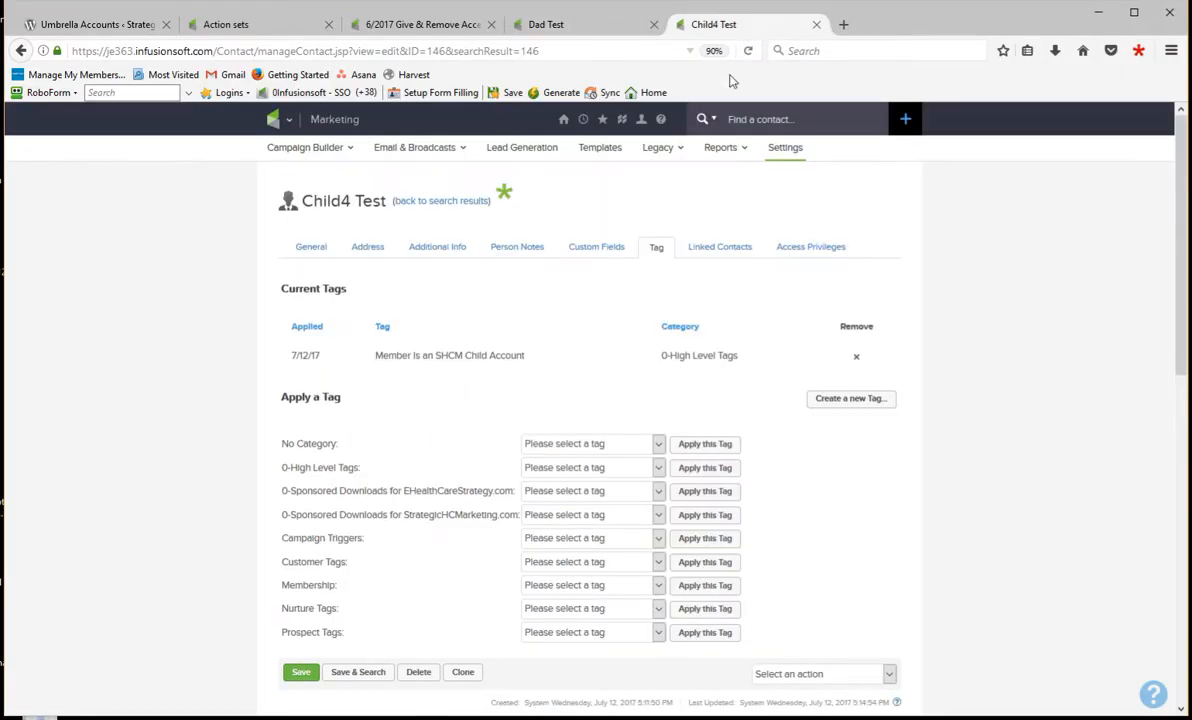
left_click(594, 252)
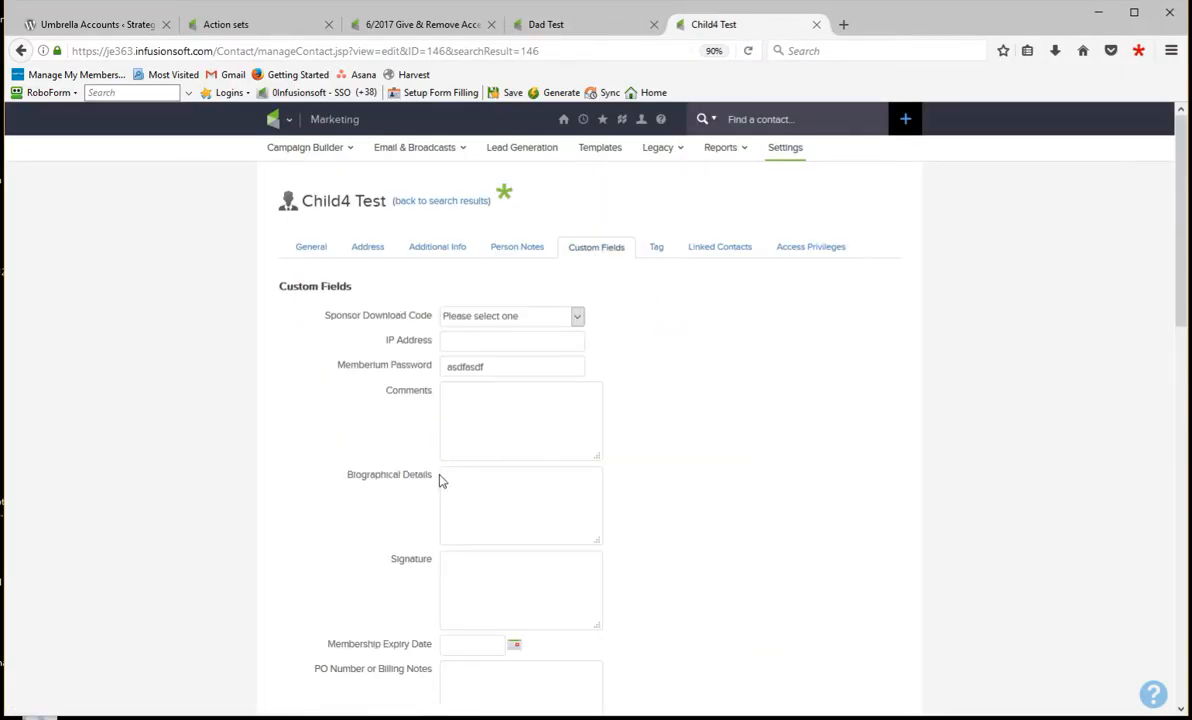
scroll(445, 483, "down", 4)
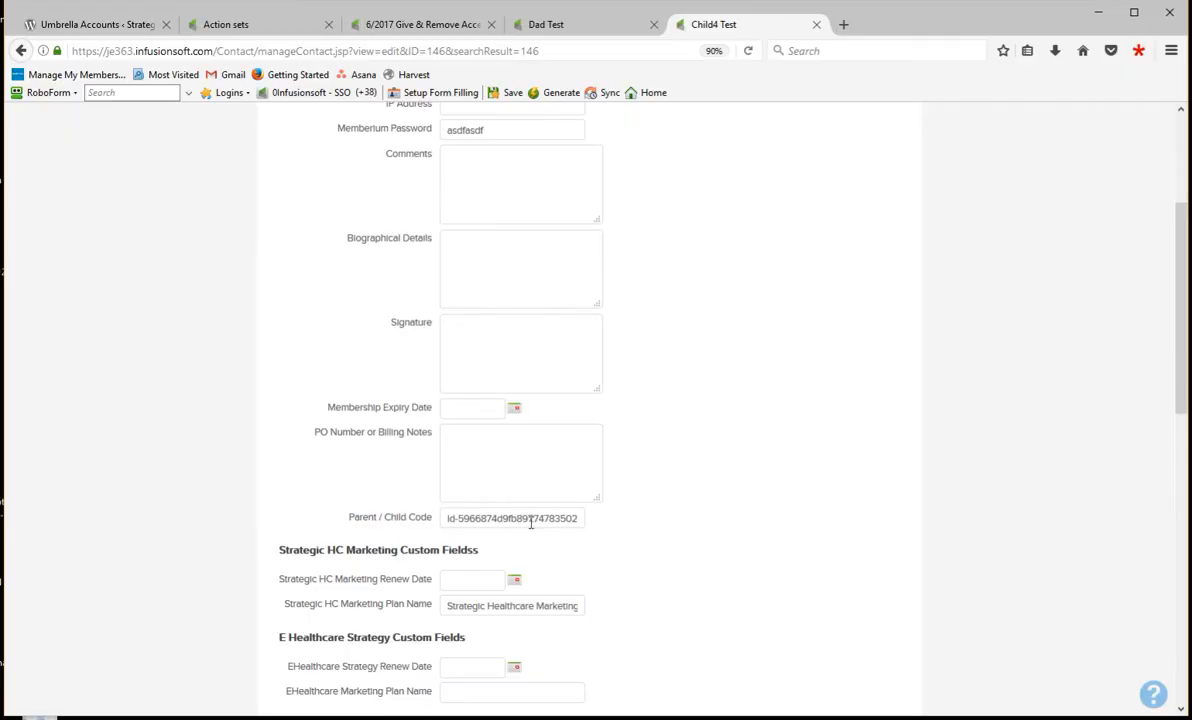
double_click(453, 518)
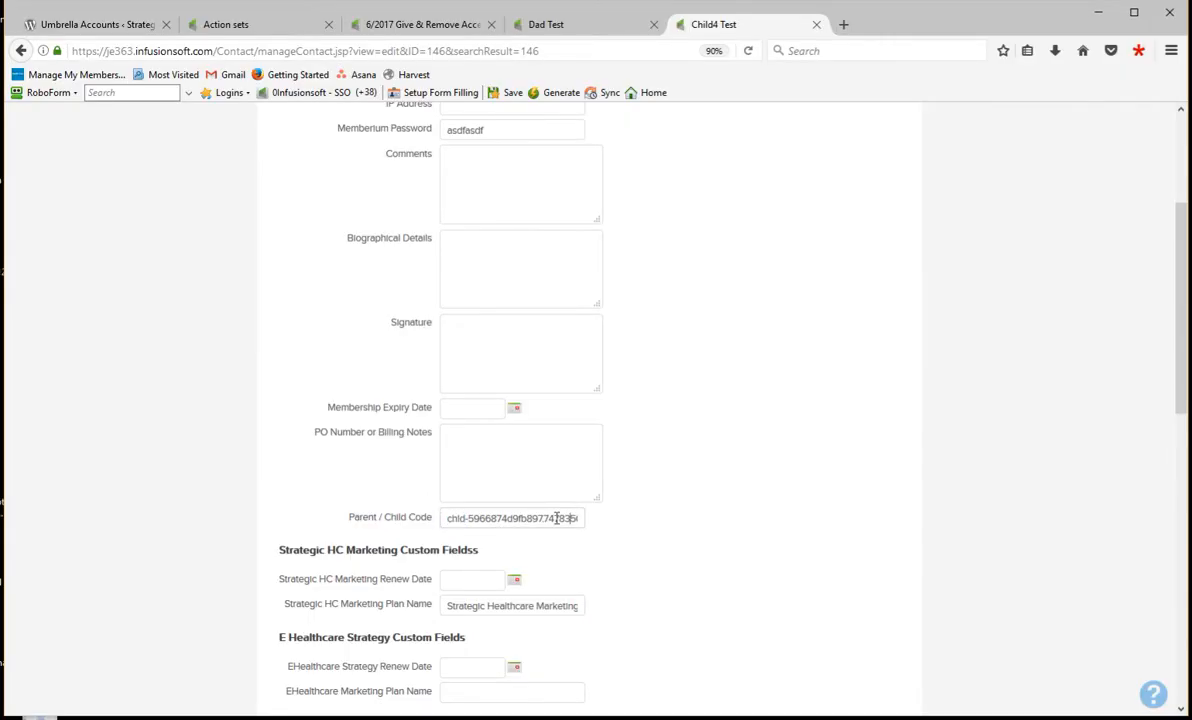
left_click_drag(564, 519, 628, 514)
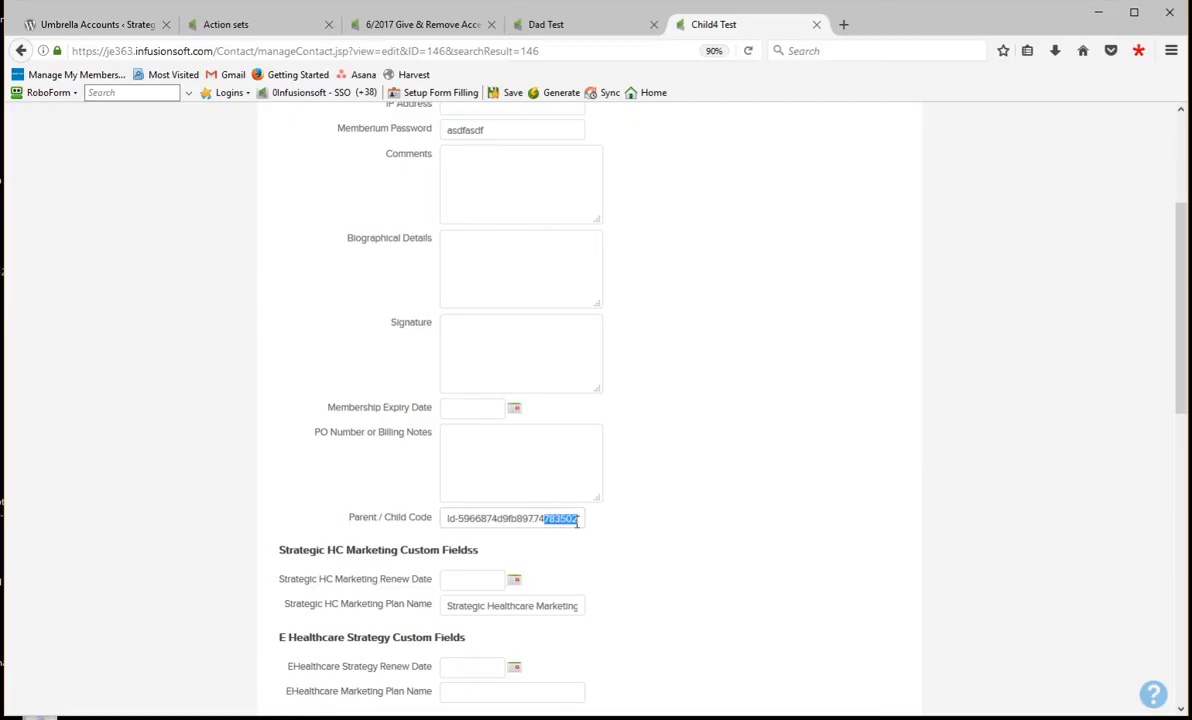
scroll(620, 525, "up", 4)
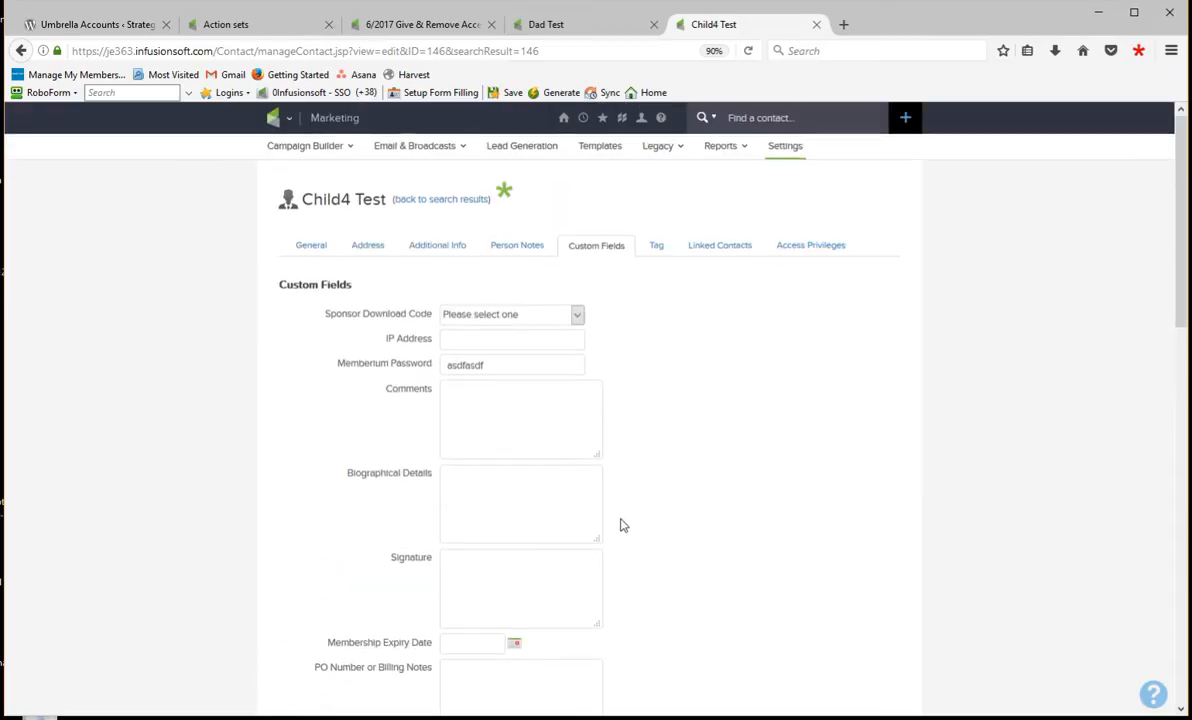